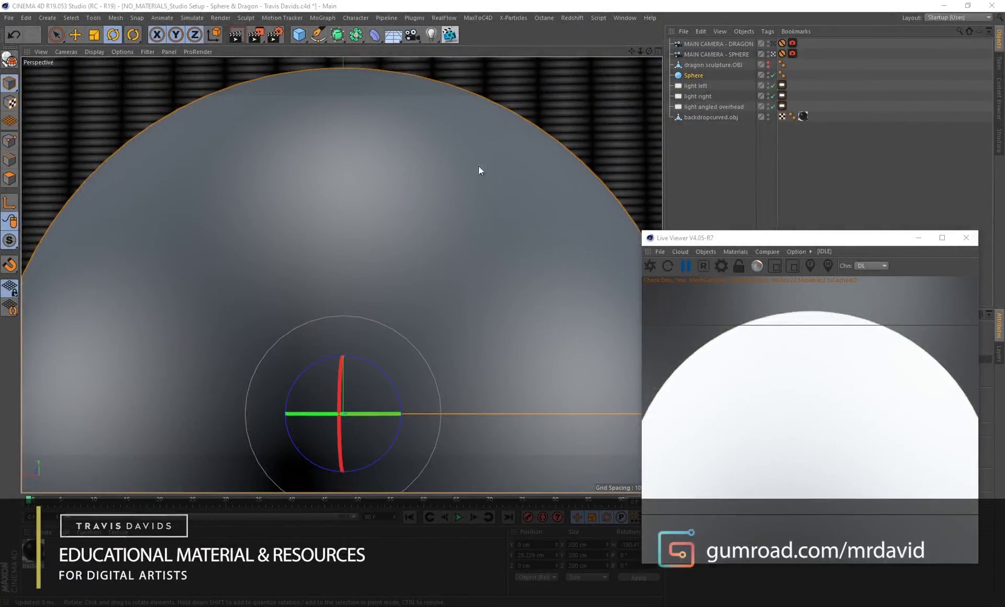
- Examine the three studio lights around the sphere outside the MAIN CAMERA - SPHERE view, and return to that camera
{"action": "left_click", "coordinate": [773, 54]}
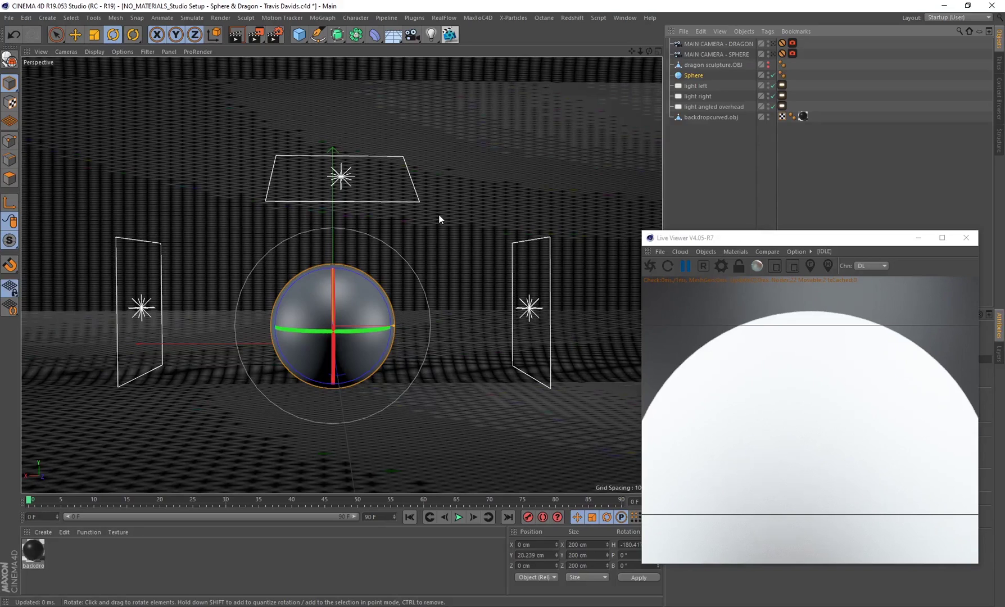
{"action": "left_click", "coordinate": [772, 55]}
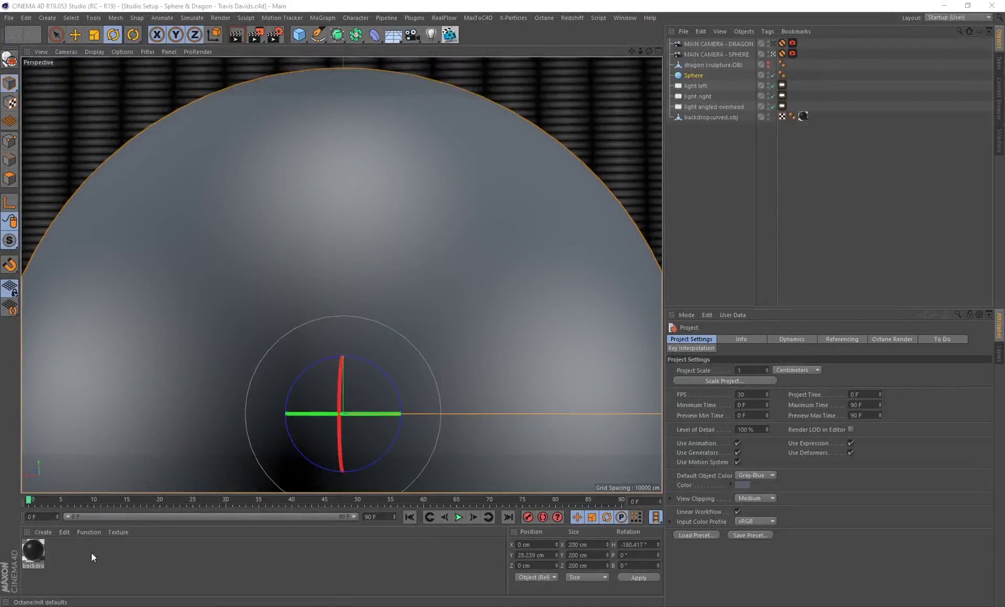
- Create a new Octane Material and apply it to the sphere
{"action": "left_click", "coordinate": [44, 532]}
{"action": "mouse_move", "coordinate": [111, 447]}
{"action": "mouse_move", "coordinate": [210, 434]}
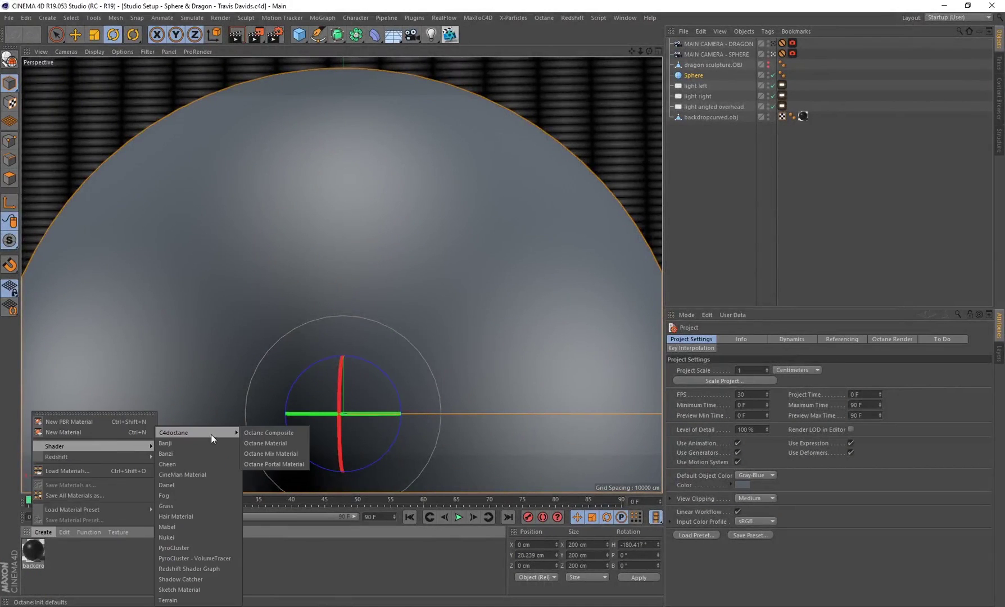
{"action": "left_click", "coordinate": [263, 445]}
{"action": "left_click_drag", "start_coordinate": [27, 562], "coordinate": [330, 335]}
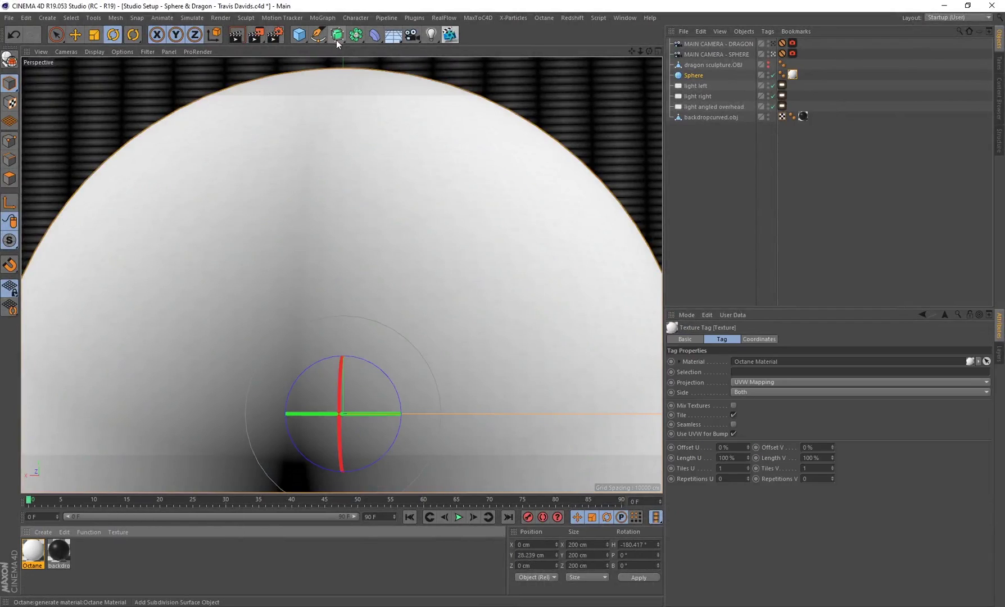
- Open the Octane Live Viewer with the scene rendering and move its window clear of the sphere in the viewport
{"action": "left_click", "coordinate": [413, 18]}
{"action": "mouse_move", "coordinate": [439, 49]}
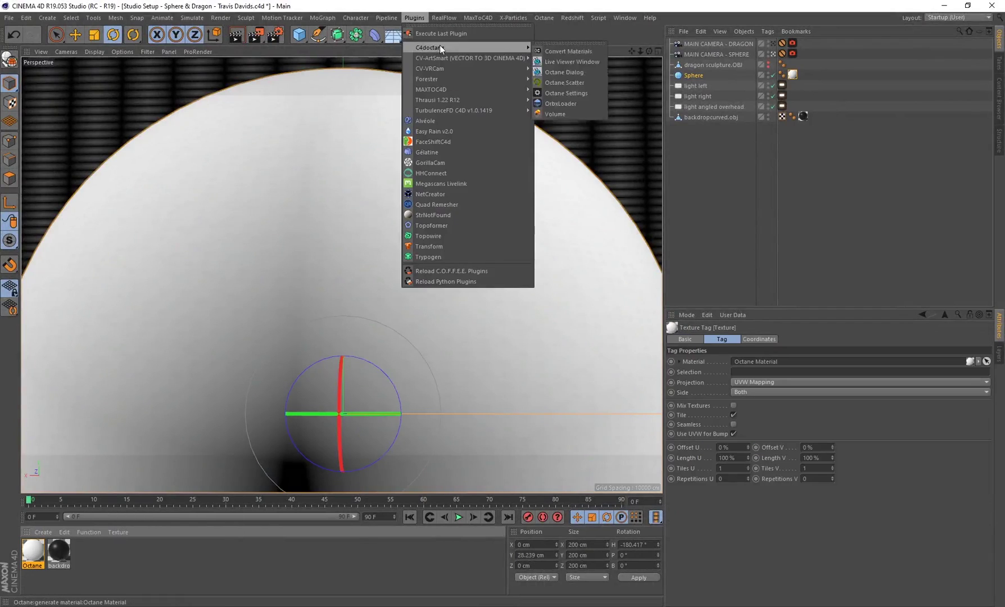
{"action": "left_click", "coordinate": [575, 63]}
{"action": "left_click_drag", "start_coordinate": [318, 206], "coordinate": [716, 308]}
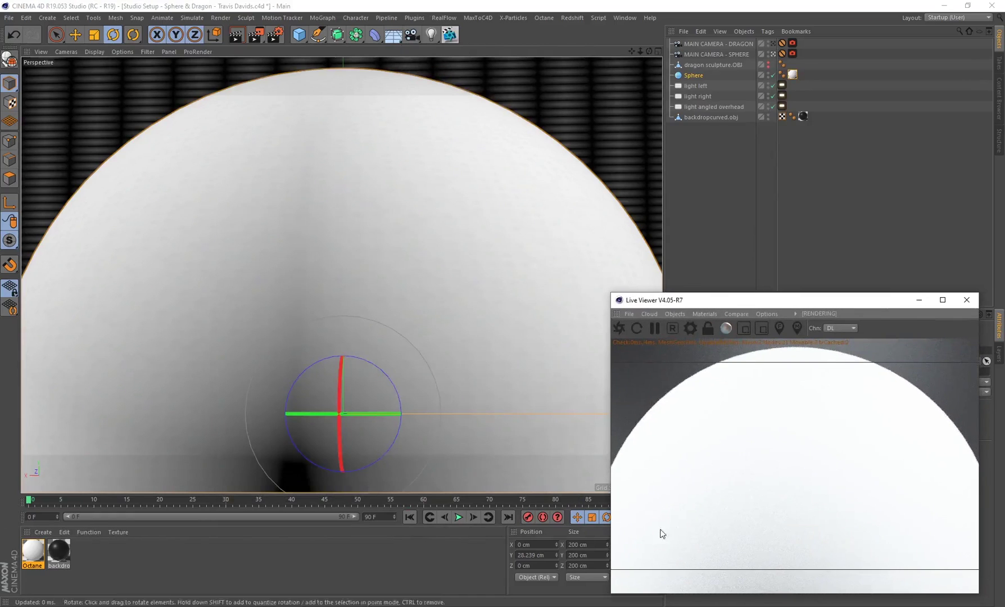
- Open the Octane material in the Node Editor and connect a new Noise node to its Diffuse channel
{"action": "double_click", "coordinate": [32, 553]}
{"action": "left_click", "coordinate": [185, 205]}
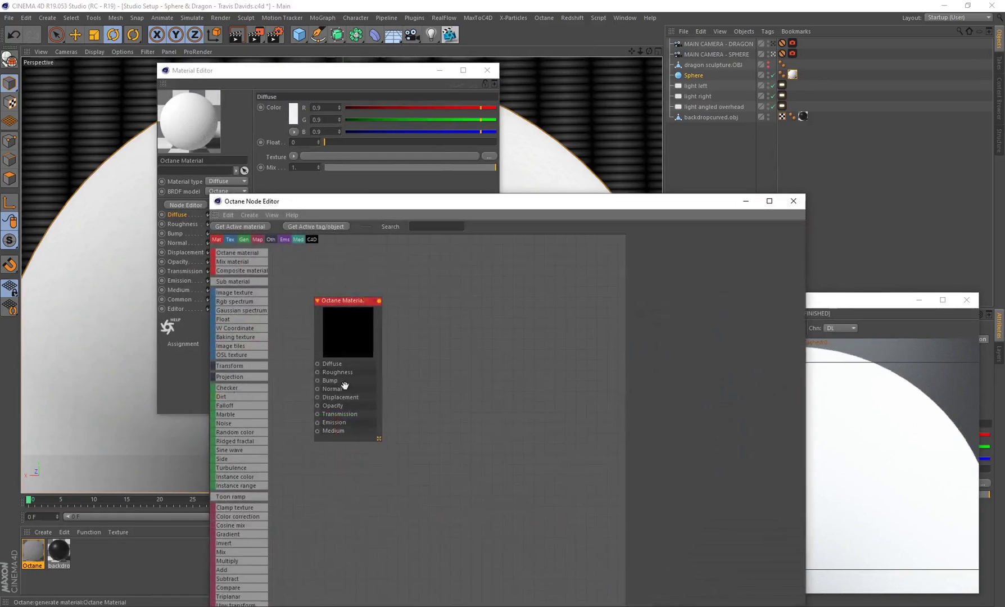
{"action": "left_click_drag", "start_coordinate": [416, 201], "coordinate": [291, 126]}
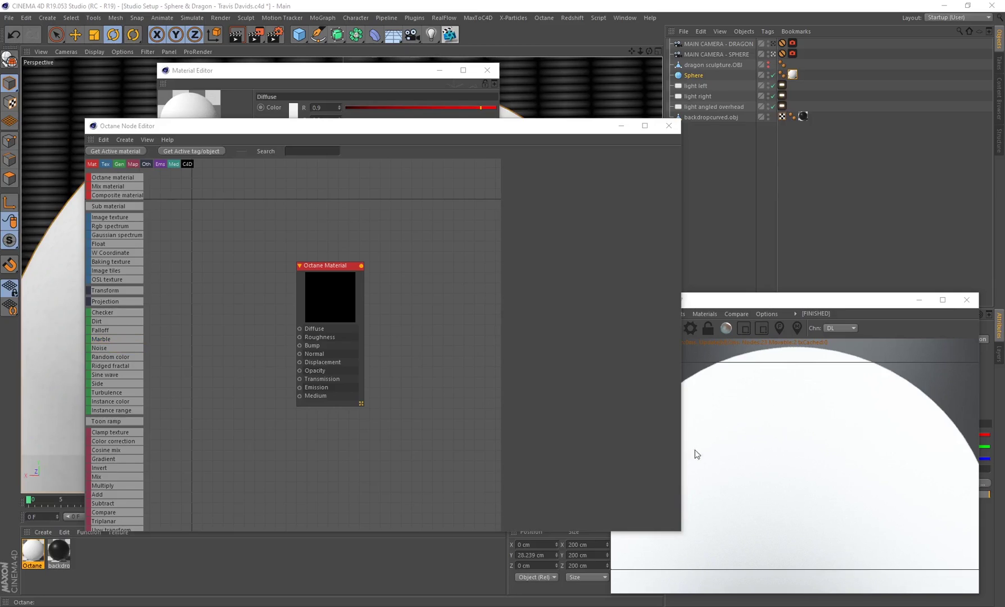
{"action": "left_click_drag", "start_coordinate": [98, 350], "coordinate": [150, 358]}
{"action": "left_click_drag", "start_coordinate": [201, 383], "coordinate": [299, 329]}
{"action": "left_click", "coordinate": [719, 302]}
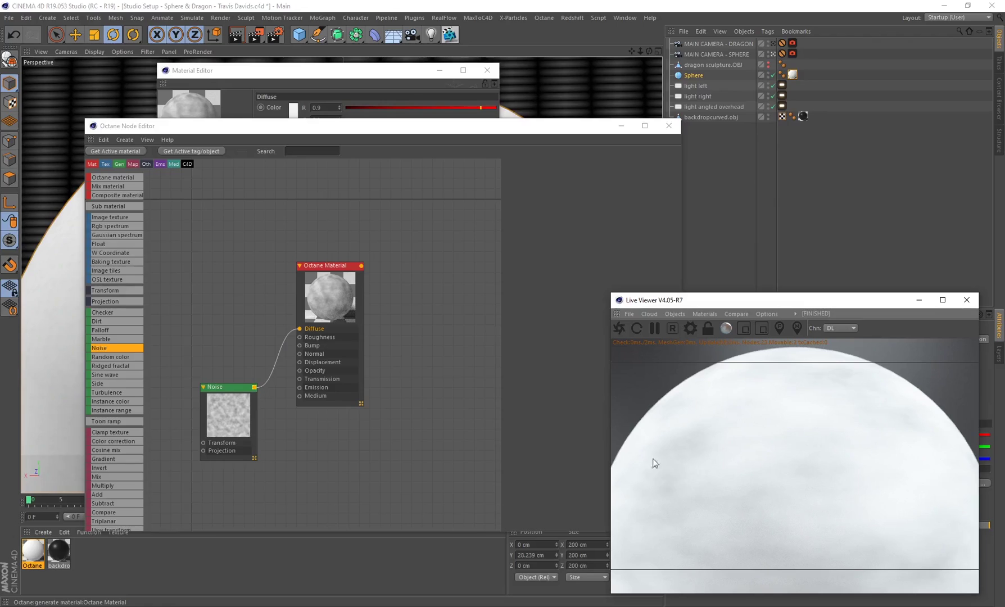
- Keep the Noise node's type at Perlin and set its omega to 0.64532
{"action": "left_click", "coordinate": [215, 409]}
{"action": "left_click", "coordinate": [864, 456]}
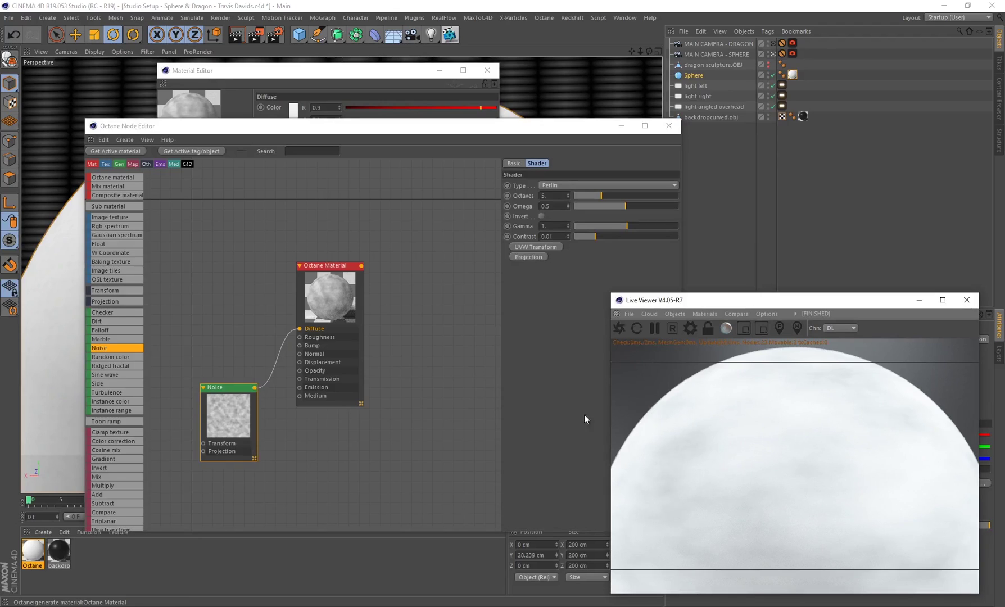
{"action": "left_click_drag", "start_coordinate": [255, 446], "coordinate": [227, 437]}
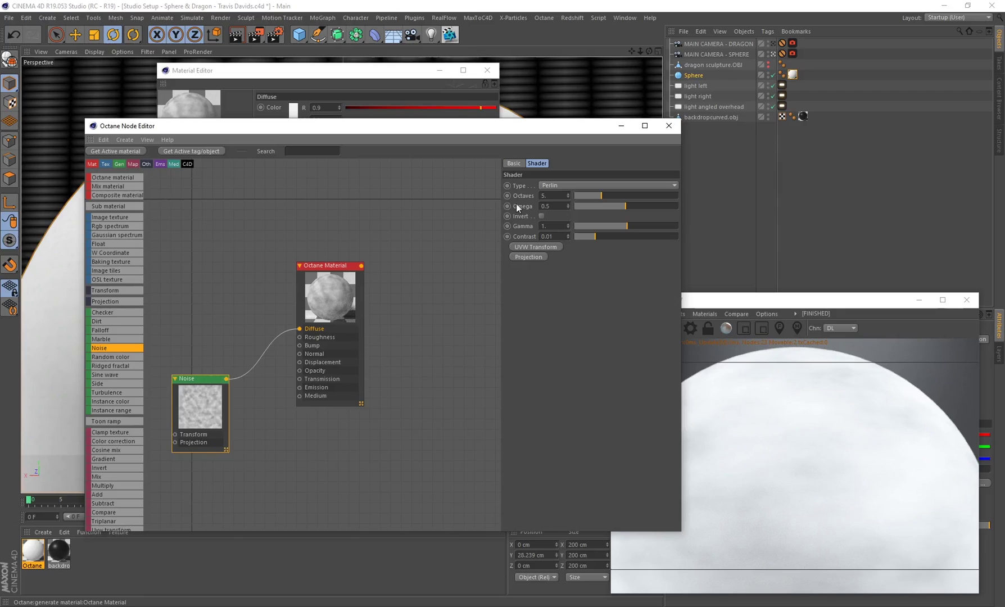
{"action": "left_click", "coordinate": [565, 187]}
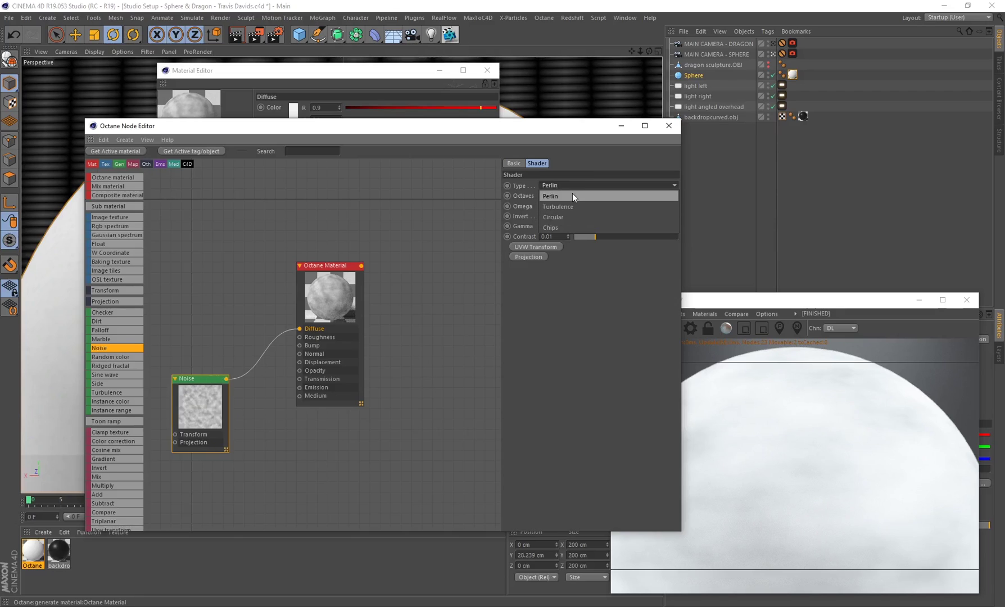
{"action": "left_click", "coordinate": [571, 194]}
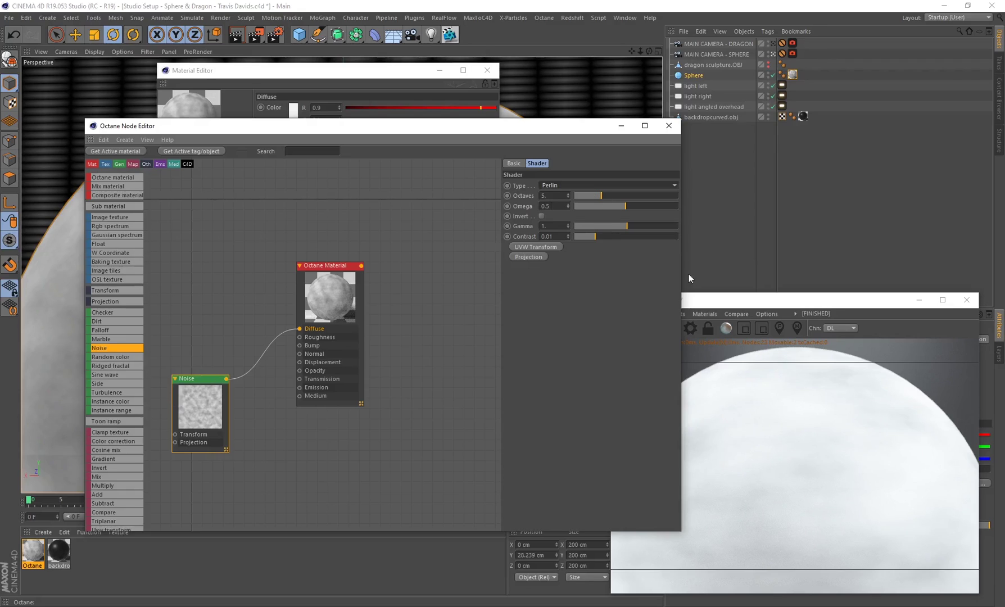
{"action": "left_click", "coordinate": [543, 205]}
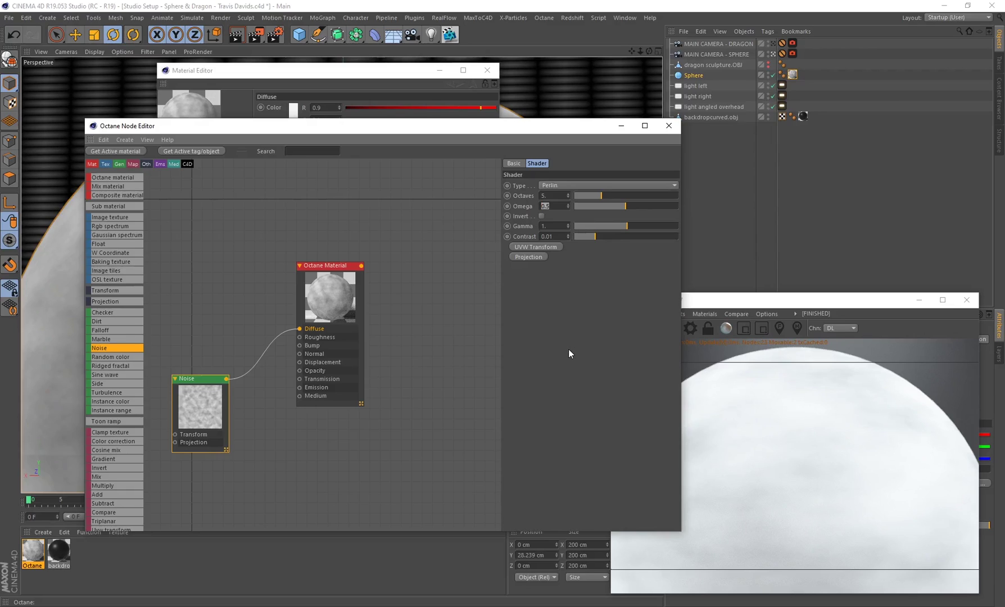
{"action": "type", "text": "0.64532"}
{"action": "key", "text": "Return"}
- Set the Noise node's gamma to 1.191 and its contrast to 0.299
{"action": "mouse_move", "coordinate": [618, 228]}
{"action": "left_mouse_down"}
{"action": "mouse_move", "coordinate": [644, 227]}
{"action": "mouse_move", "coordinate": [619, 227]}
{"action": "left_mouse_up"}
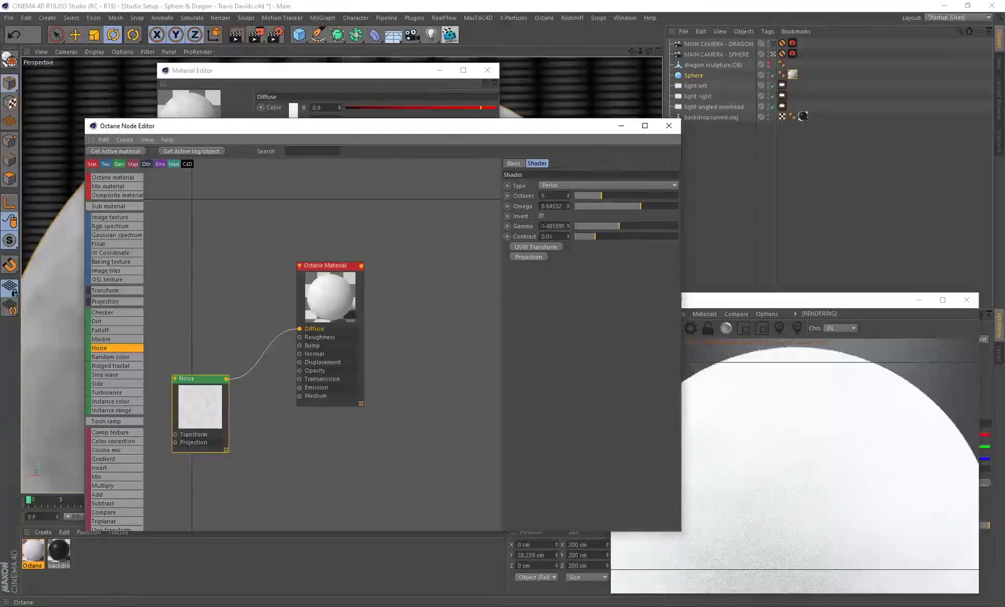
{"action": "type", "text": "1"}
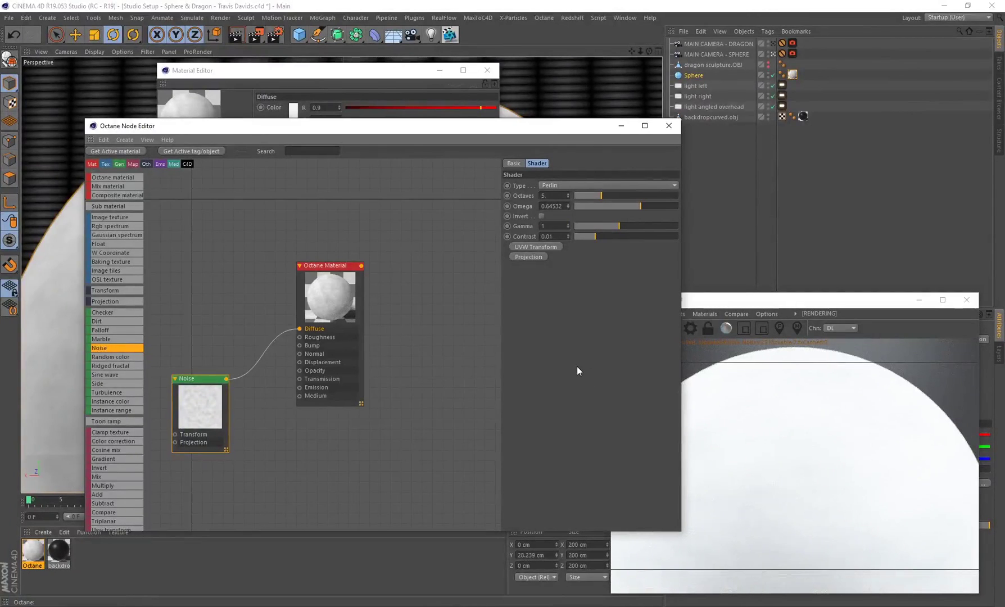
{"action": "type", "text": ".191"}
{"action": "left_click_drag", "start_coordinate": [601, 238], "coordinate": [664, 236]}
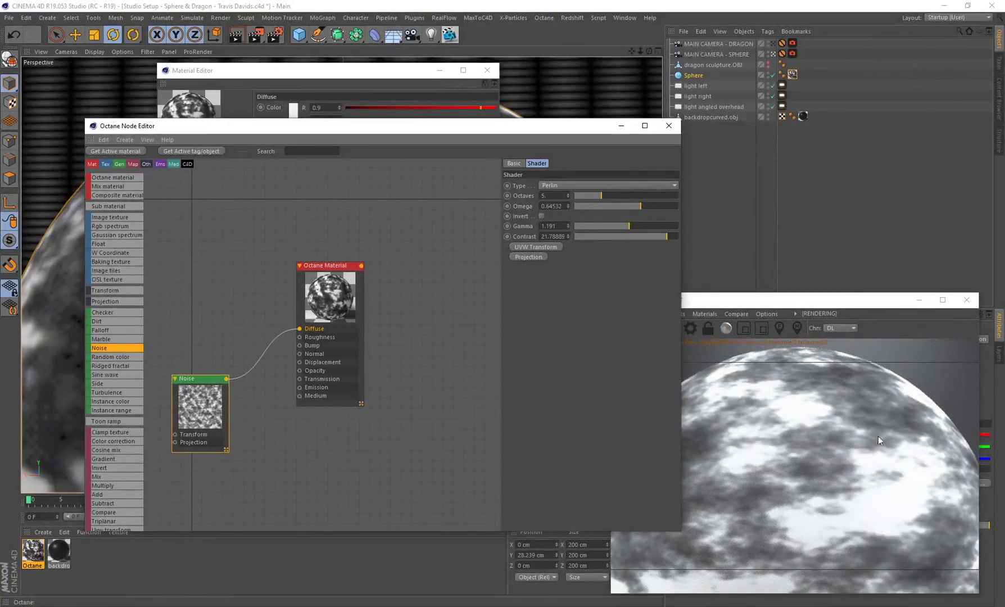
{"action": "left_click", "coordinate": [638, 236]}
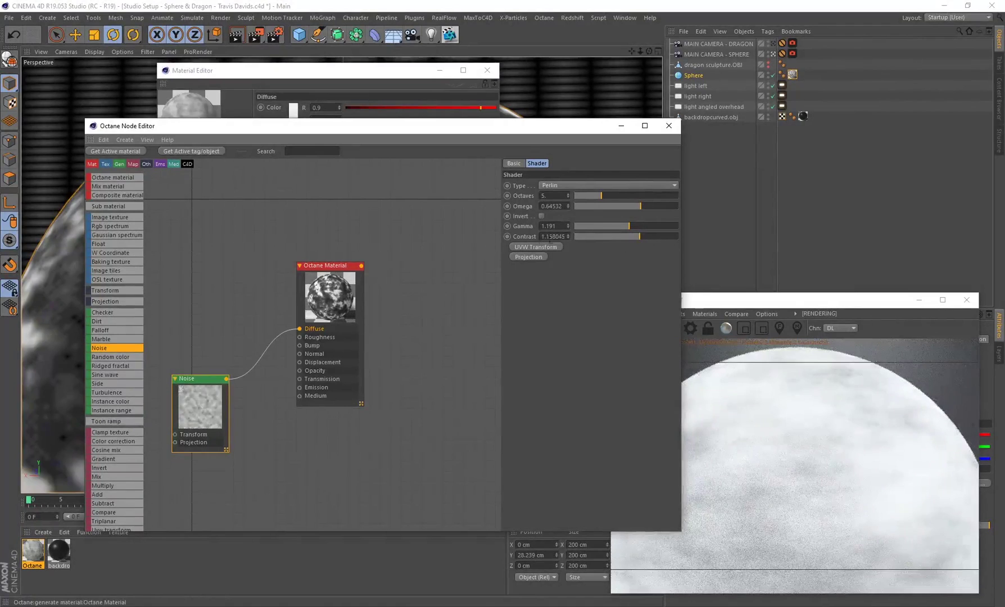
{"action": "left_click", "coordinate": [551, 236]}
{"action": "type", "text": "0.2"}
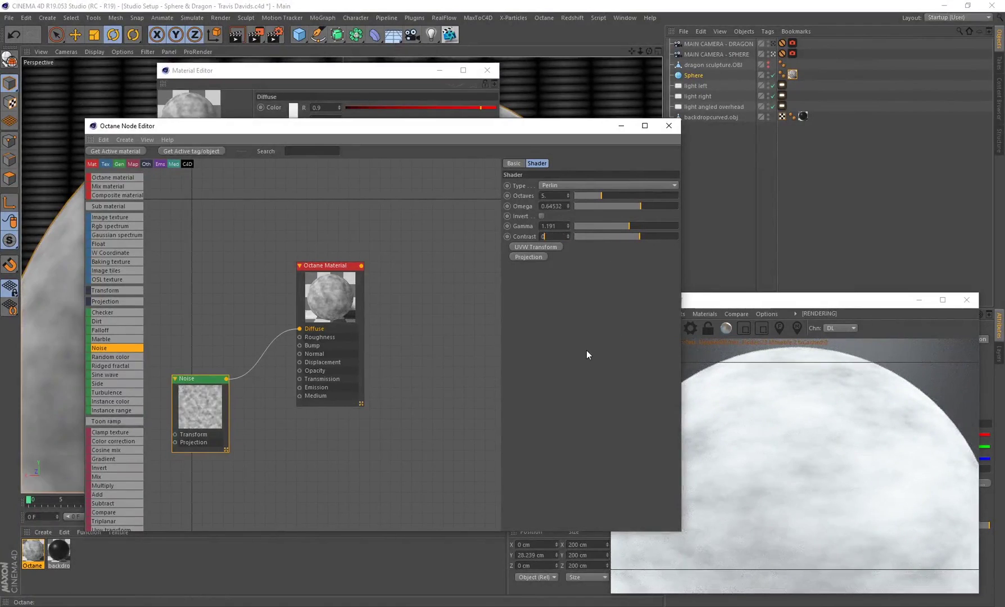
{"action": "type", "text": "99"}
{"action": "key", "text": "Return"}
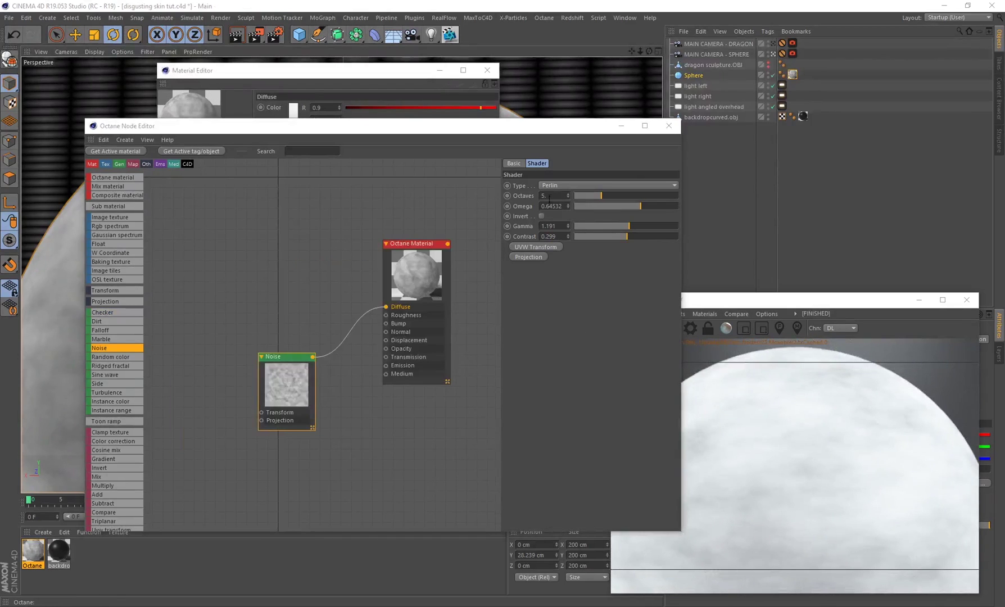
- Set the Noise node's octaves to 6
{"action": "double_click", "coordinate": [547, 196]}
{"action": "type", "text": "6"}
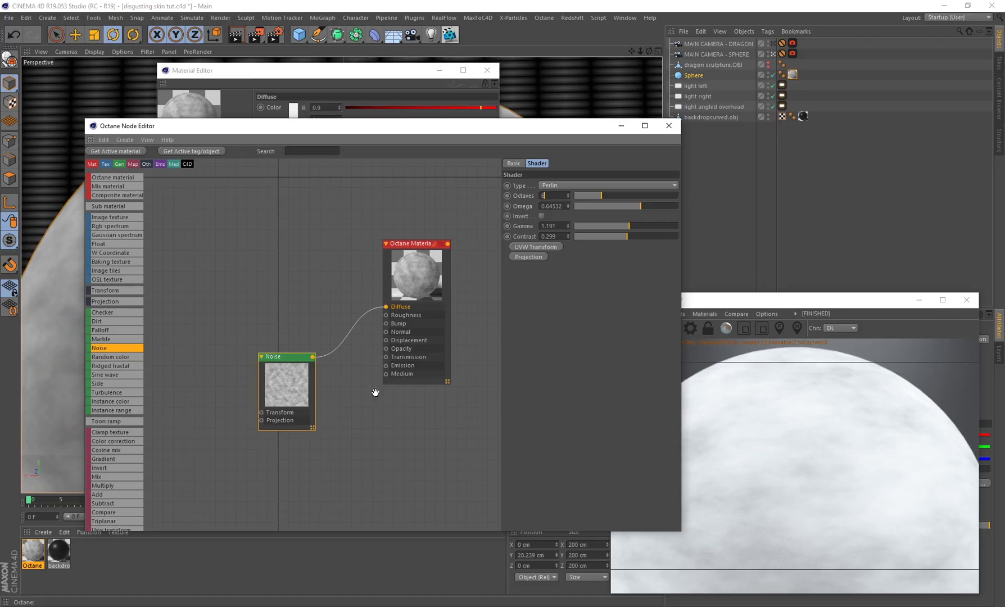
{"action": "left_click", "coordinate": [588, 263]}
- Add a UVW Transform node to the Noise and set its scale to 0.955 on all axes with the aspect ratio locked
{"action": "left_click", "coordinate": [525, 247]}
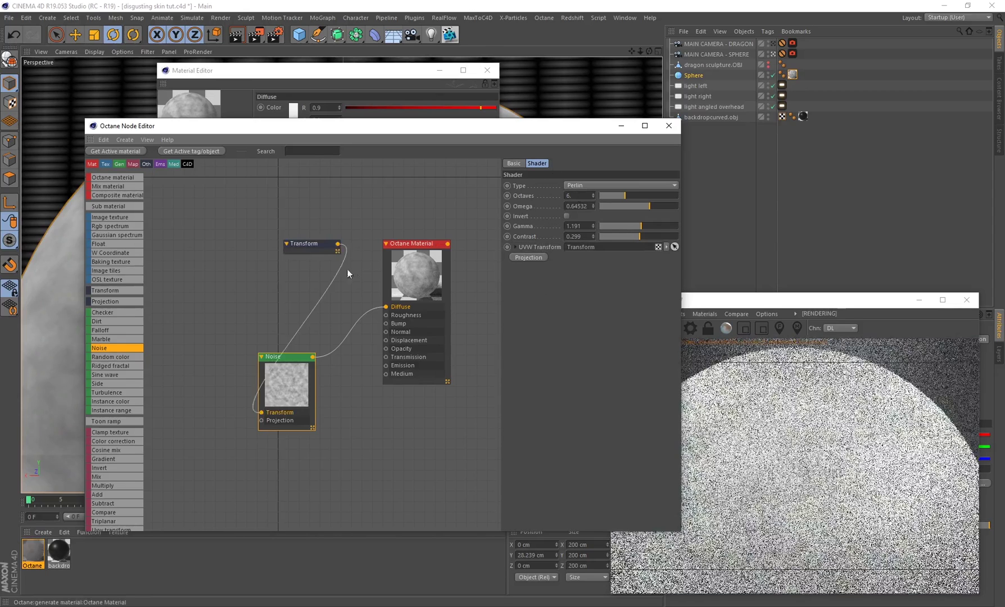
{"action": "left_click_drag", "start_coordinate": [344, 241], "coordinate": [200, 351]}
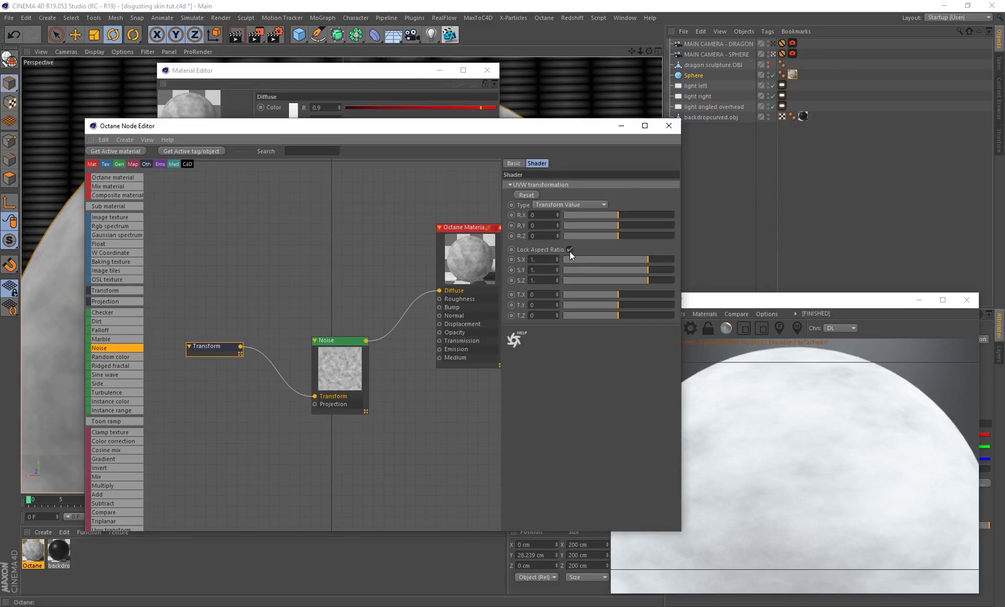
{"action": "double_click", "coordinate": [541, 261]}
{"action": "type", "text": "0.955"}
{"action": "key", "text": "Return"}
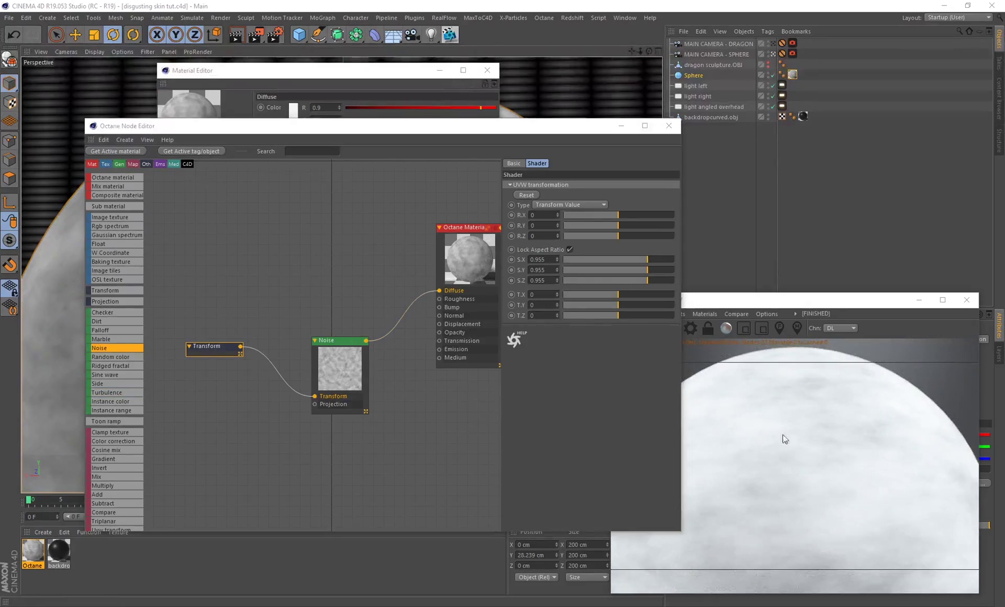
- Insert a Gradient node between the Noise and the material's Diffuse channel, space out the nodes and show the Gradient's settings
{"action": "left_click_drag", "start_coordinate": [360, 126], "coordinate": [299, 105]}
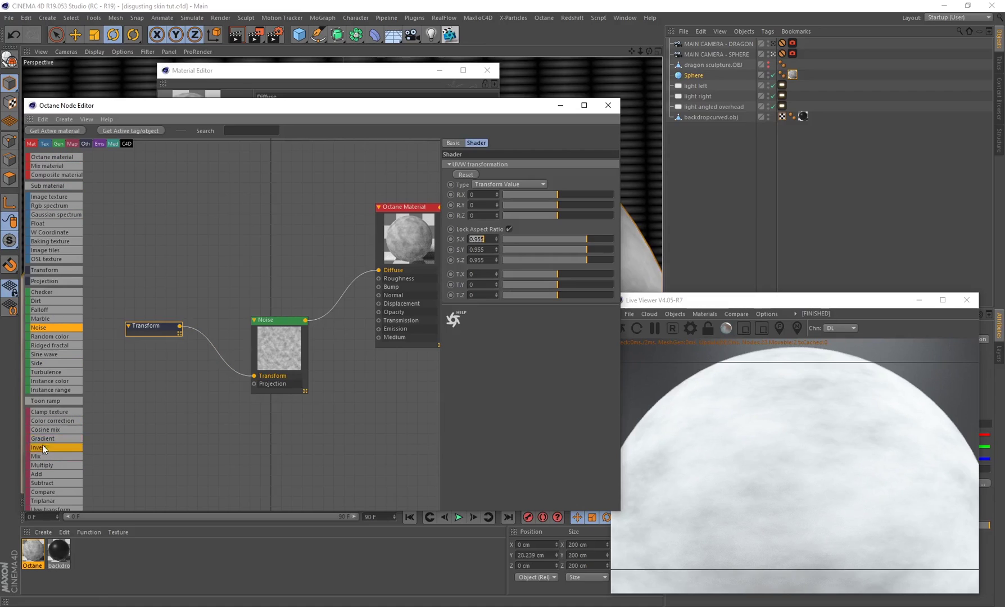
{"action": "scroll", "coordinate": [41, 449], "scroll_direction": "down", "scroll_amount": 2}
{"action": "scroll", "coordinate": [37, 408], "scroll_direction": "down", "scroll_amount": 2}
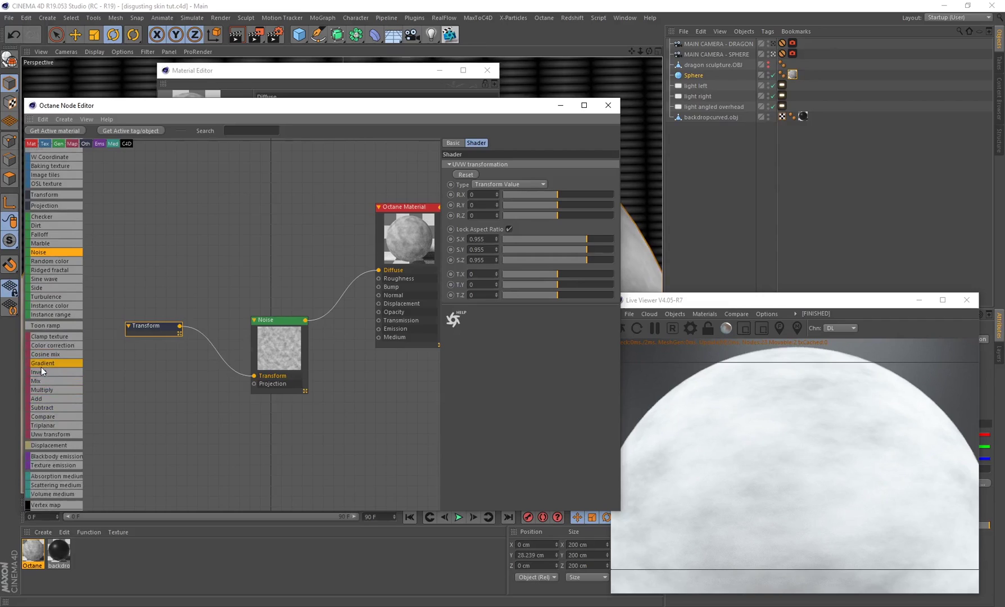
{"action": "left_click_drag", "start_coordinate": [42, 366], "coordinate": [340, 287]}
{"action": "left_click_drag", "start_coordinate": [280, 340], "coordinate": [250, 323]}
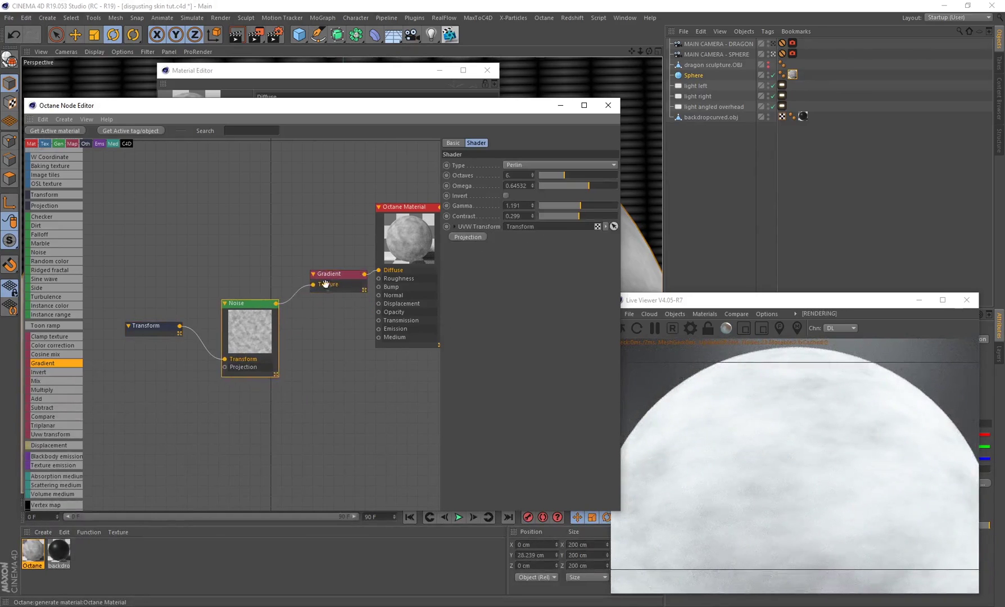
{"action": "left_click_drag", "start_coordinate": [337, 286], "coordinate": [319, 282]}
{"action": "left_click", "coordinate": [321, 315]}
{"action": "left_click", "coordinate": [320, 281]}
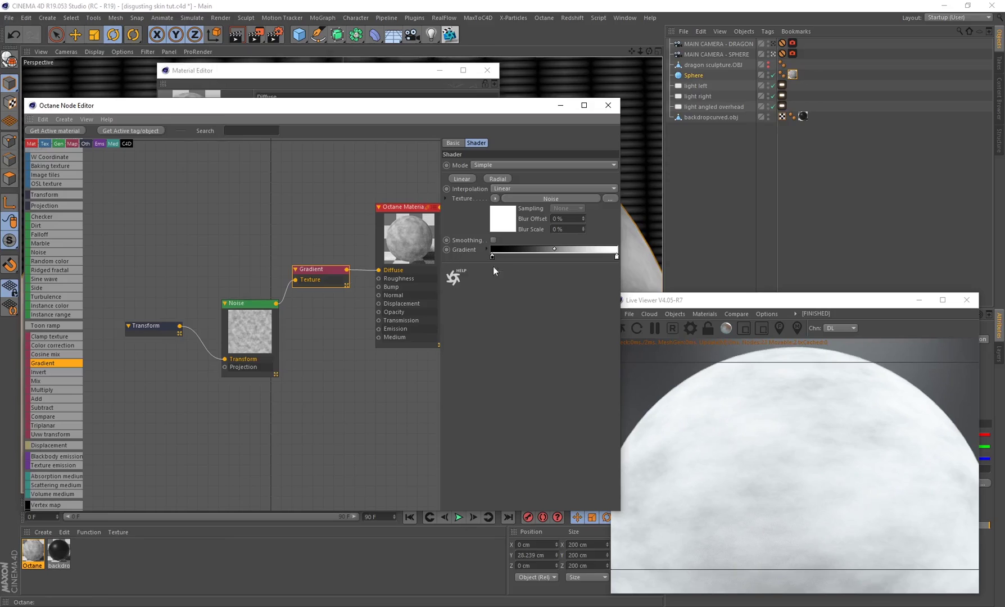
{"action": "left_click", "coordinate": [530, 257]}
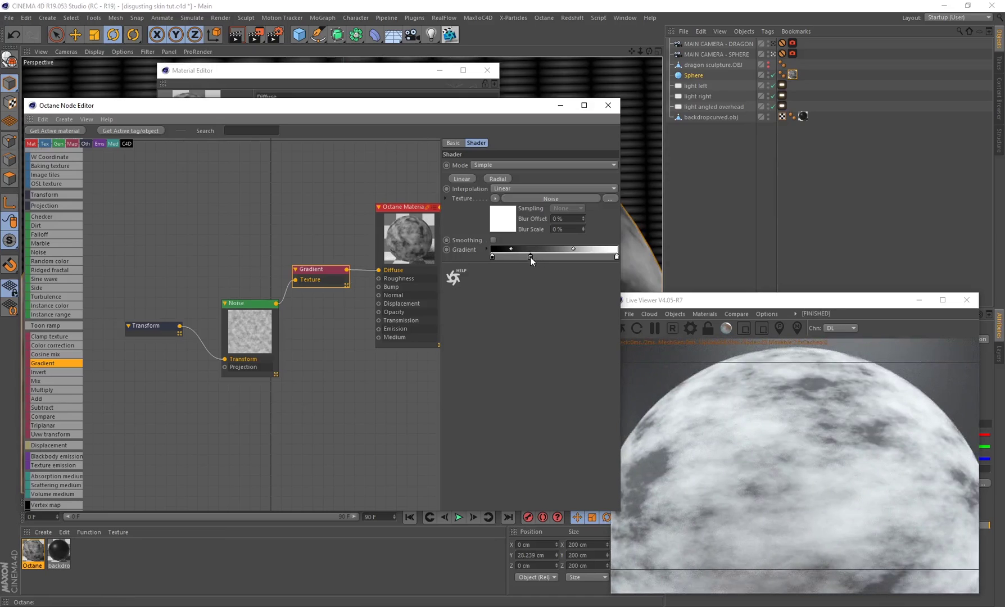
{"action": "left_click_drag", "start_coordinate": [529, 257], "coordinate": [528, 277]}
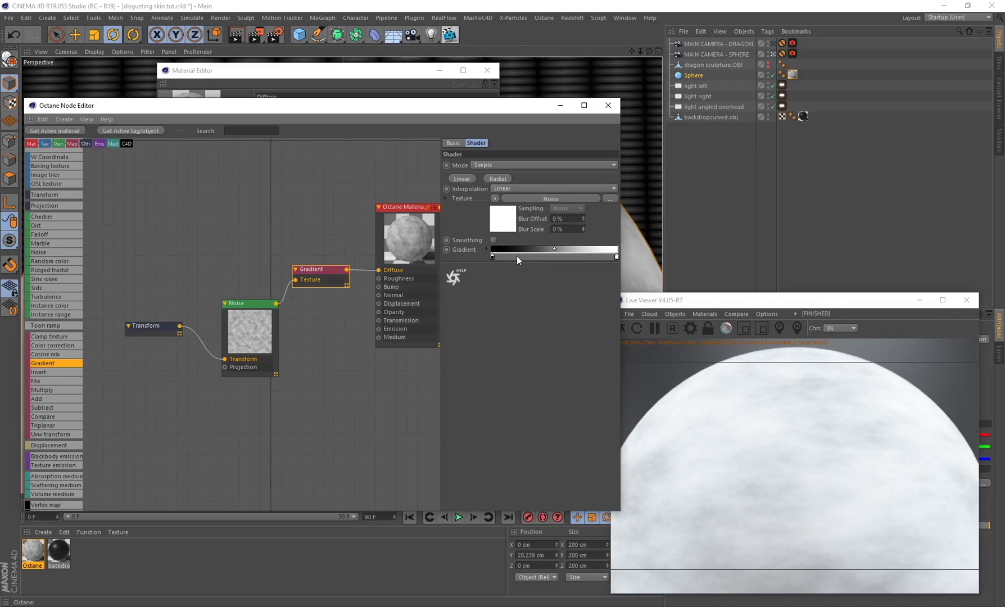
{"action": "left_click", "coordinate": [42, 226]}
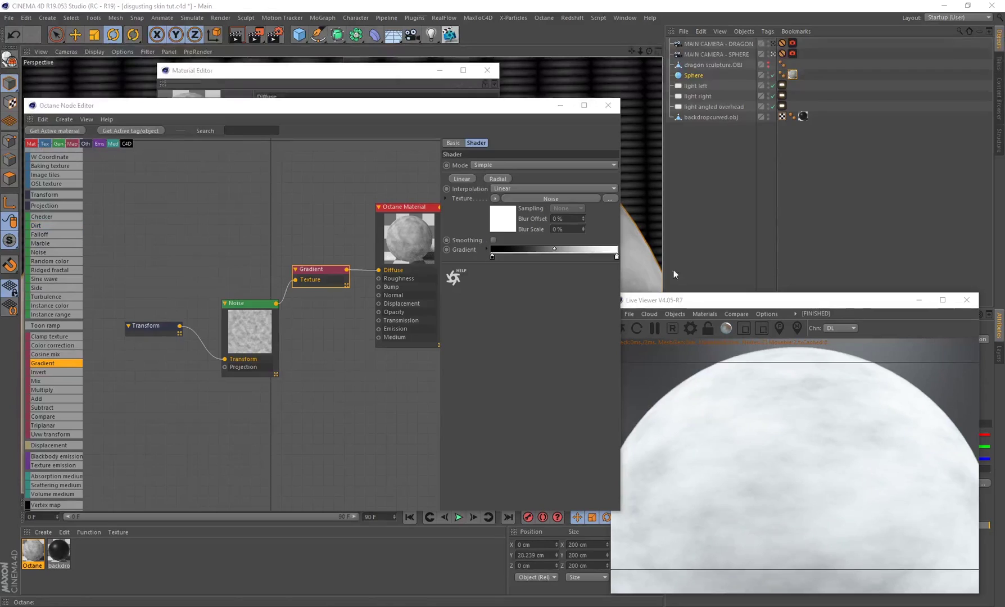
- Add a knot at the middle of the gradient and move the black and white end knots inward, close to it
{"action": "left_click", "coordinate": [555, 255]}
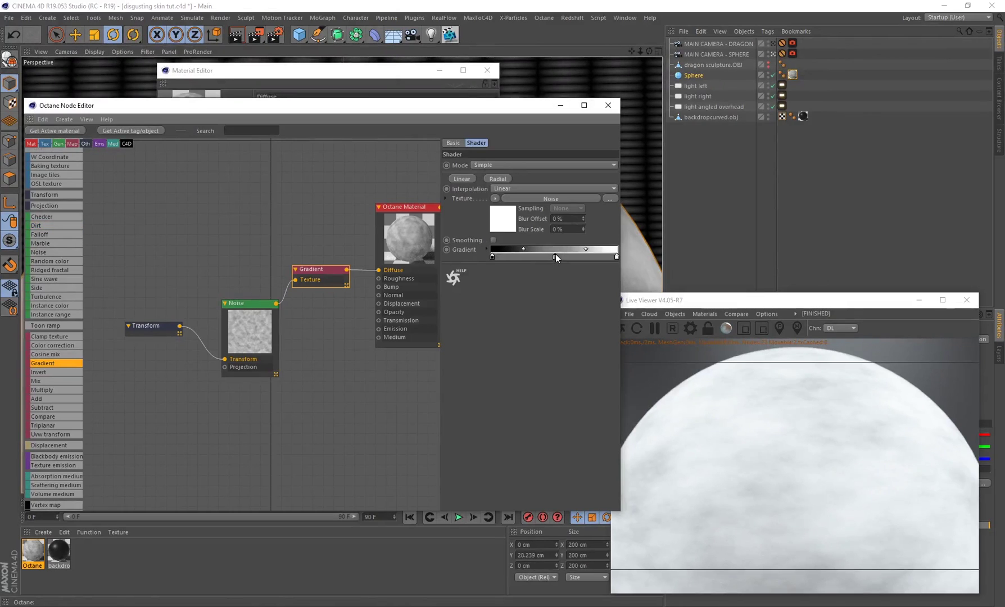
{"action": "left_click_drag", "start_coordinate": [492, 256], "coordinate": [537, 259]}
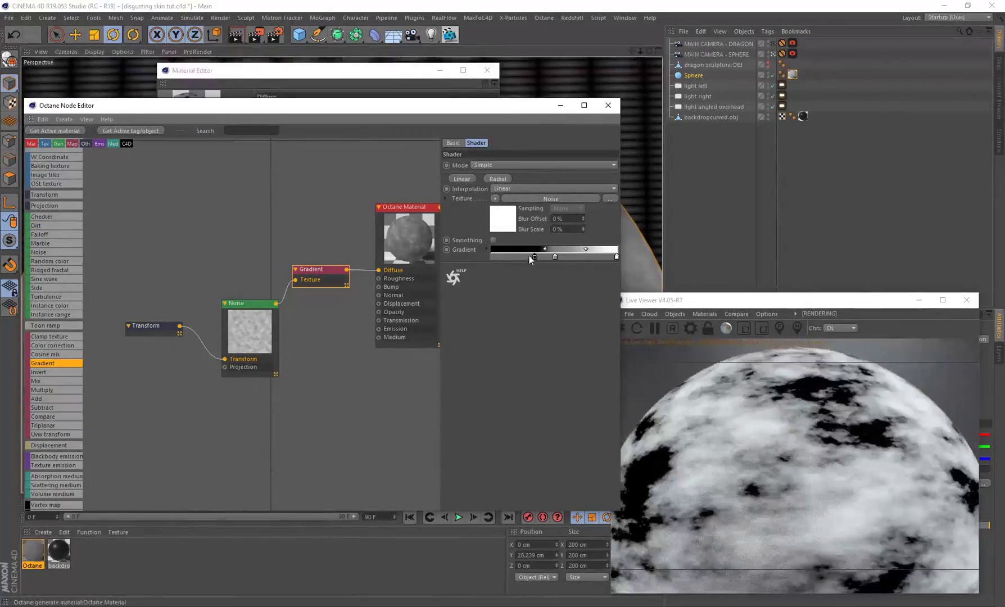
{"action": "left_click_drag", "start_coordinate": [616, 256], "coordinate": [581, 255]}
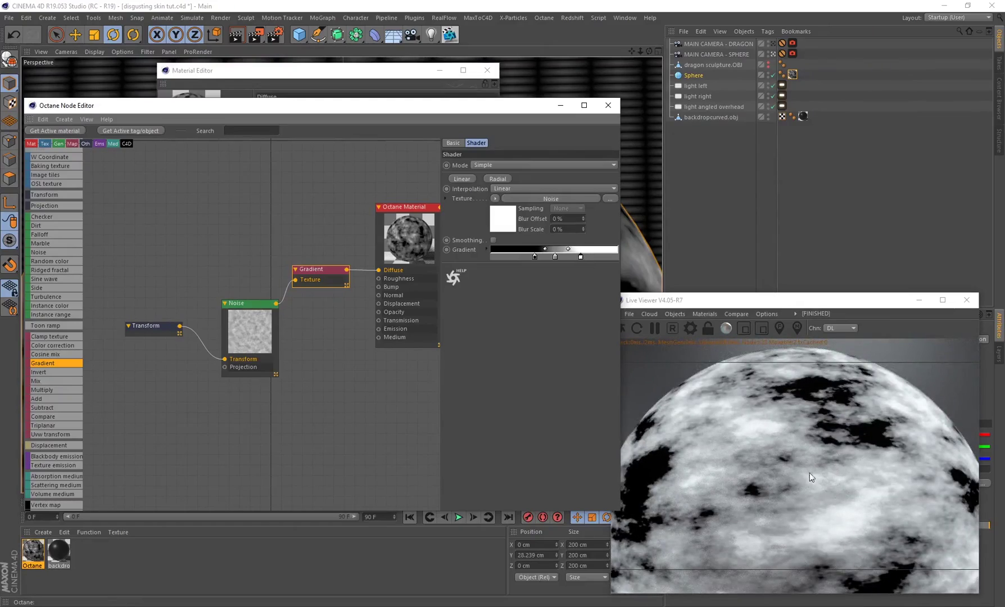
- Recolour the gradient's black knot to a salmon orange with hue 13° and value 83%
{"action": "double_click", "coordinate": [534, 257]}
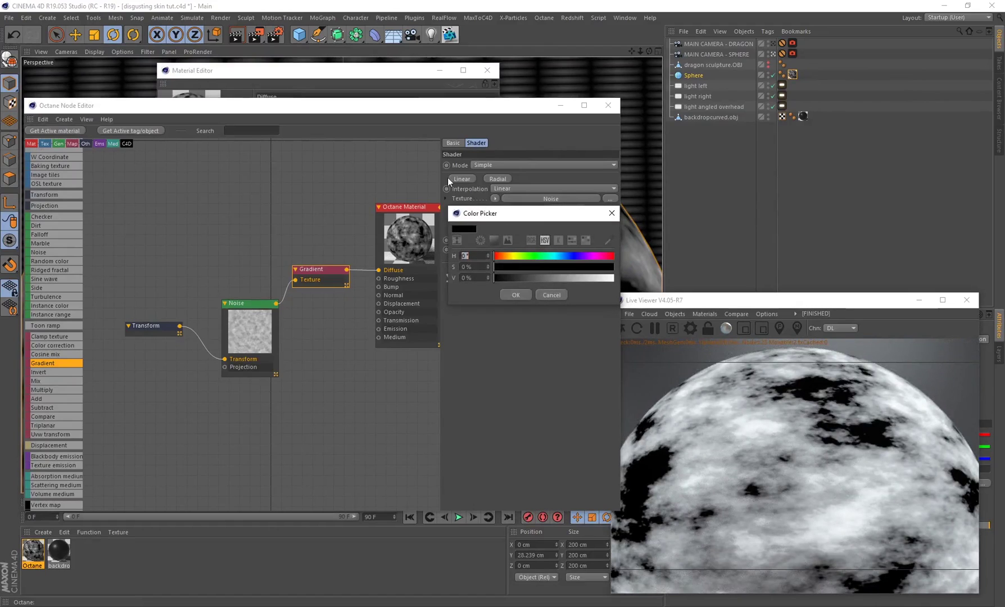
{"action": "double_click", "coordinate": [462, 255]}
{"action": "type", "text": "13"}
{"action": "double_click", "coordinate": [463, 266]}
{"action": "double_click", "coordinate": [462, 278]}
{"action": "type", "text": "83"}
{"action": "left_click", "coordinate": [525, 295]}
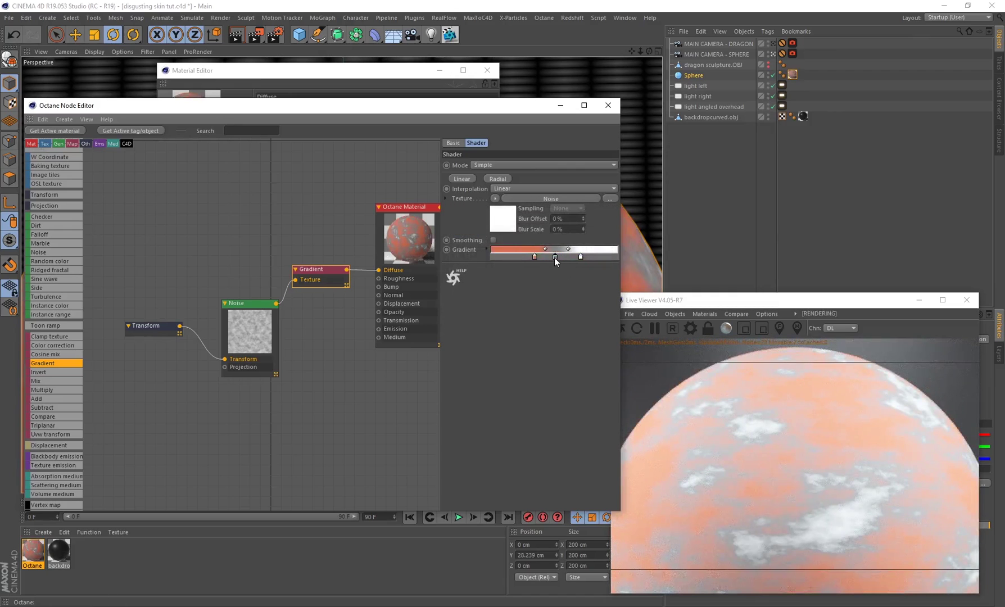
- Recolour the gradient's middle knot to a dark red with hue 8°, saturation 81% and value 40%
{"action": "double_click", "coordinate": [554, 256]}
{"action": "double_click", "coordinate": [485, 256]}
{"action": "type", "text": "5"}
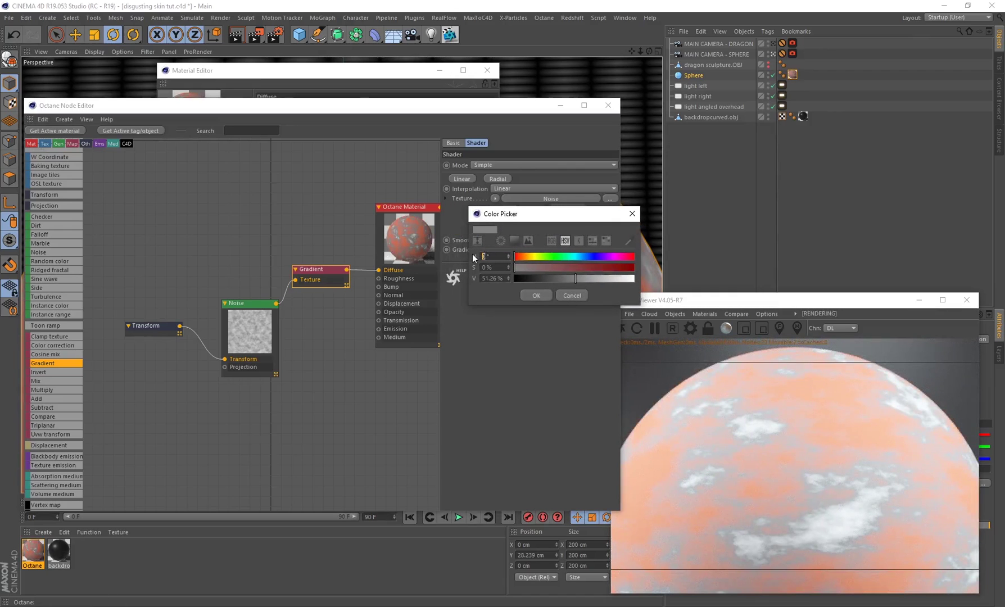
{"action": "key", "text": "Tab"}
{"action": "type", "text": "81"}
{"action": "key", "text": "Tab"}
{"action": "type", "text": "4"}
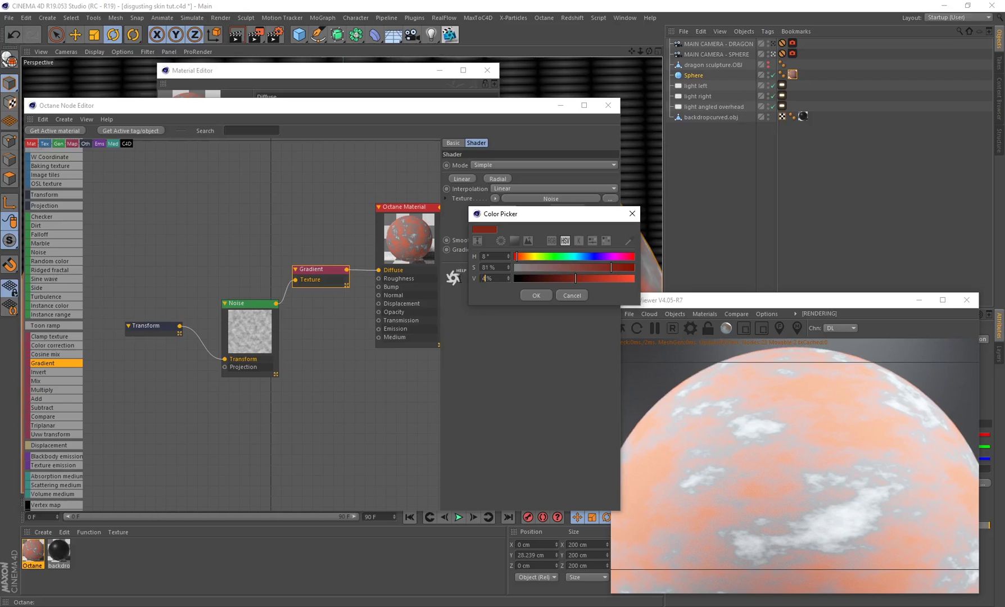
{"action": "type", "text": "0"}
{"action": "left_click", "coordinate": [536, 296]}
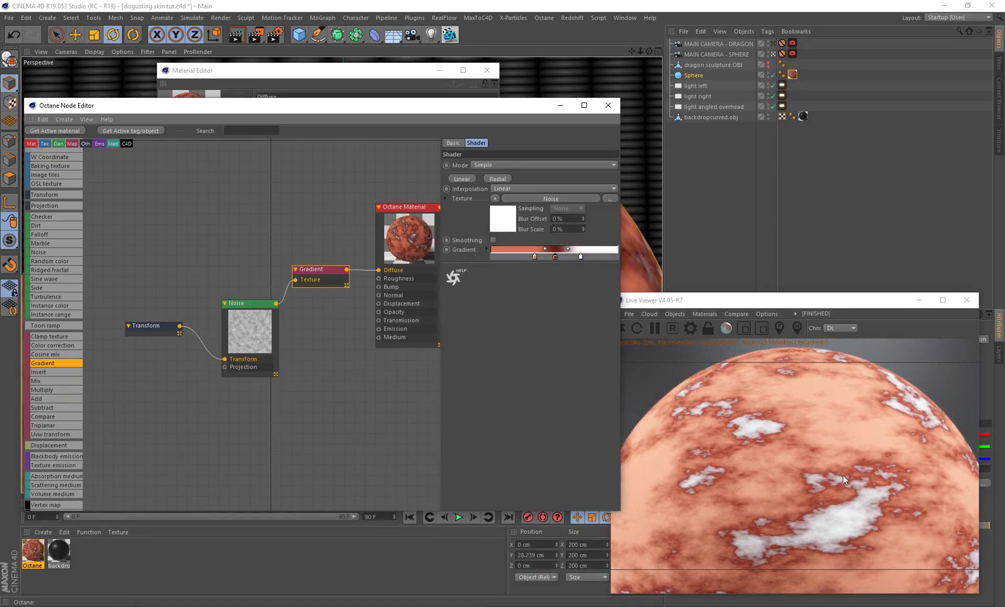
- Set the gradient's white end knot to 57% saturation for a light pinkish red and save the scene
{"action": "double_click", "coordinate": [581, 256]}
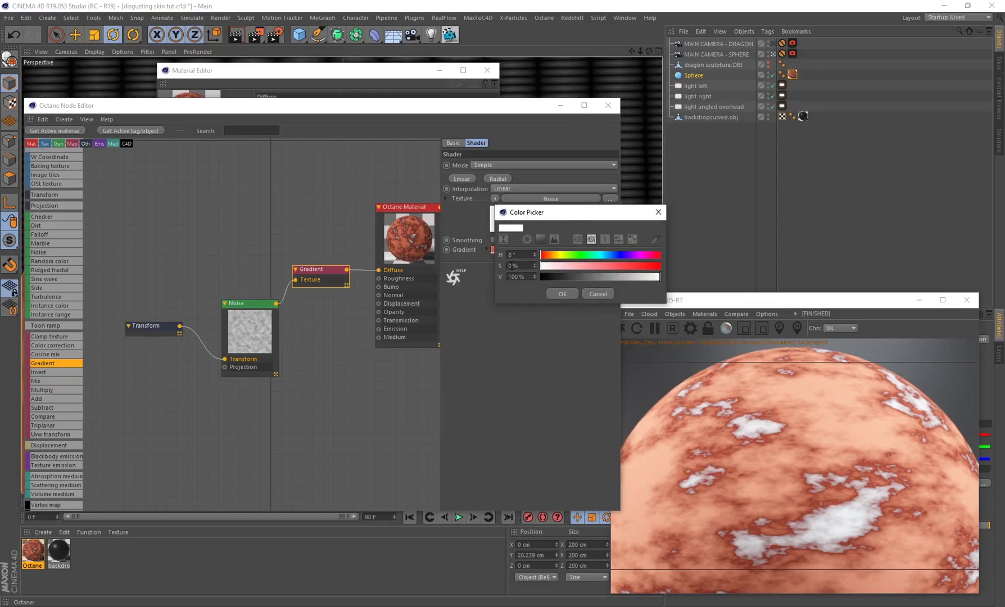
{"action": "left_click_drag", "start_coordinate": [500, 266], "coordinate": [500, 267]}
{"action": "type", "text": "57"}
{"action": "key", "text": "Return"}
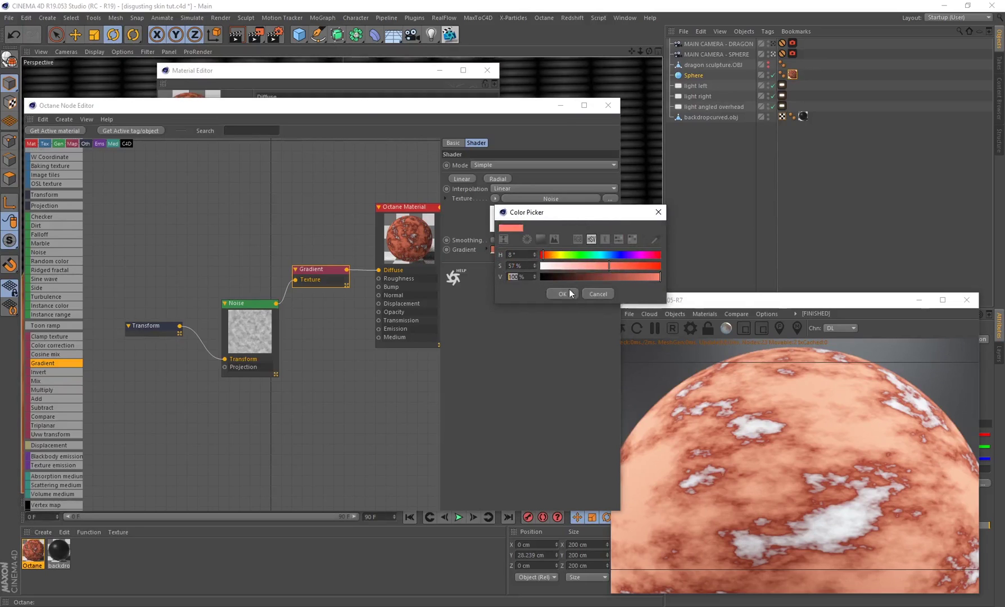
{"action": "left_click", "coordinate": [562, 293]}
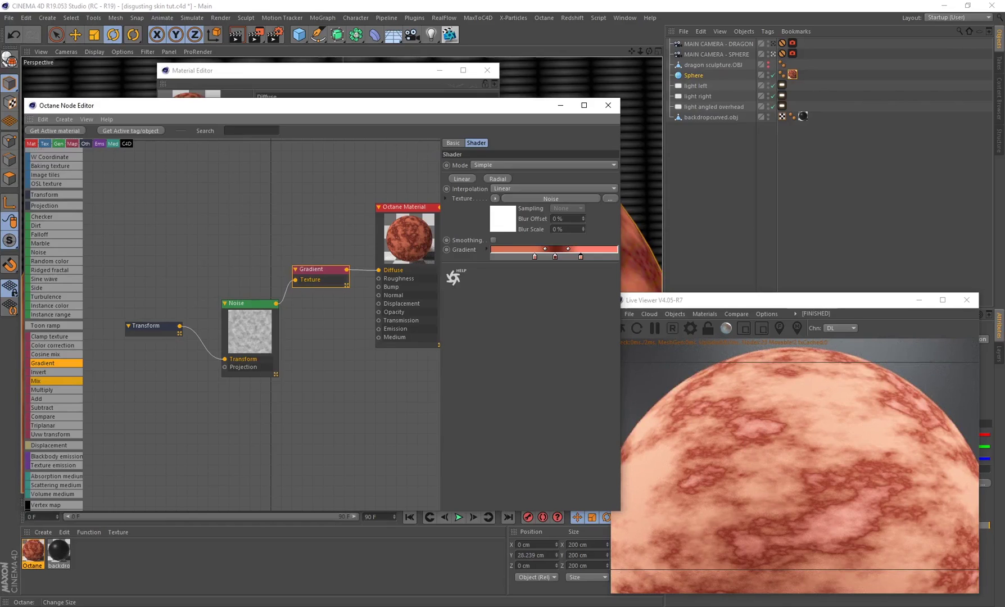
{"action": "key", "text": "ctrl+s"}
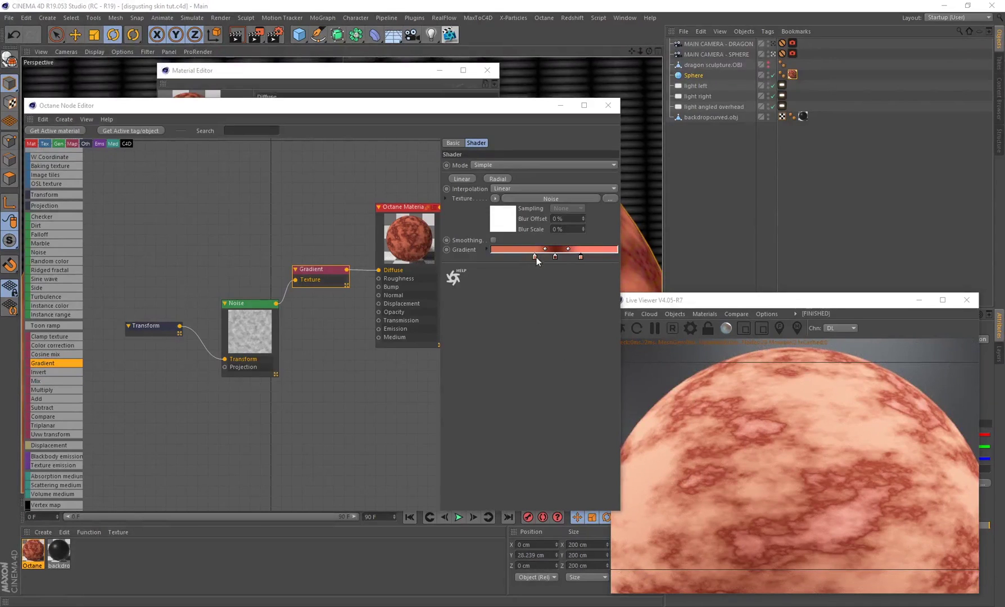
- Fine-tune the diffuse gradient by shifting its orange and dark red knots slightly lower and moving the pink knot closer to them
{"action": "left_click_drag", "start_coordinate": [534, 257], "coordinate": [552, 257]}
{"action": "left_click", "coordinate": [555, 257]}
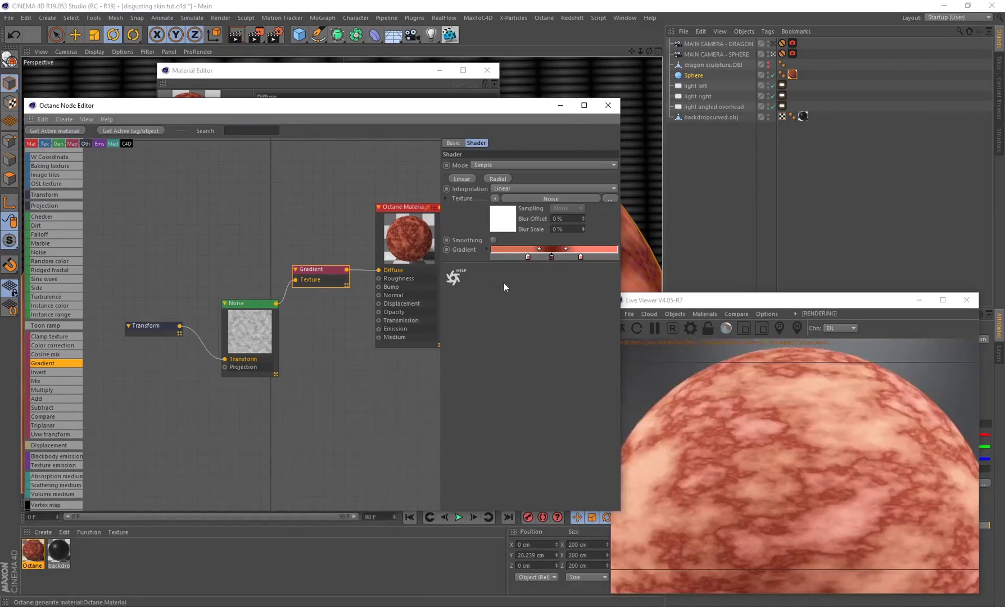
{"action": "left_click_drag", "start_coordinate": [530, 259], "coordinate": [551, 257]}
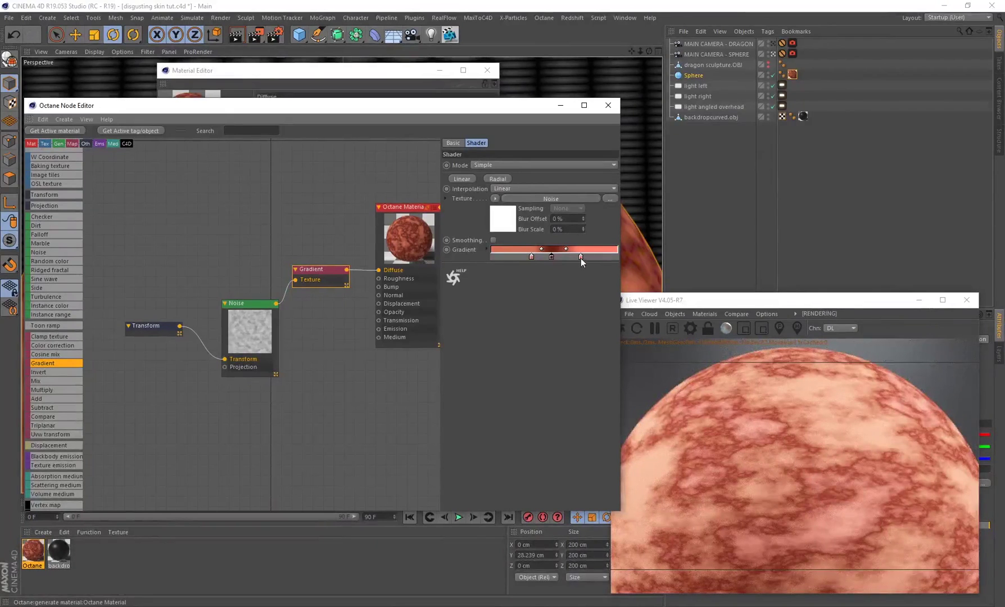
{"action": "left_click_drag", "start_coordinate": [581, 257], "coordinate": [577, 256]}
- Add a Marble node below the Noise node and set the Octane material's type to Glossy
{"action": "left_click", "coordinate": [212, 374]}
{"action": "scroll", "coordinate": [212, 374], "scroll_direction": "down", "scroll_amount": 2}
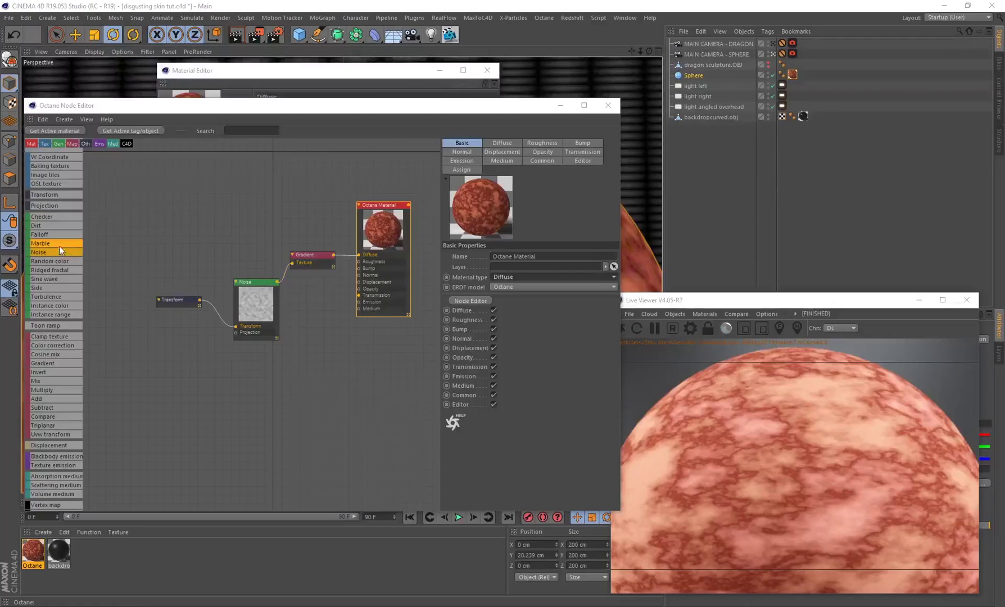
{"action": "left_click_drag", "start_coordinate": [41, 244], "coordinate": [242, 393]}
{"action": "middle_click_drag", "start_coordinate": [317, 338], "coordinate": [308, 374]}
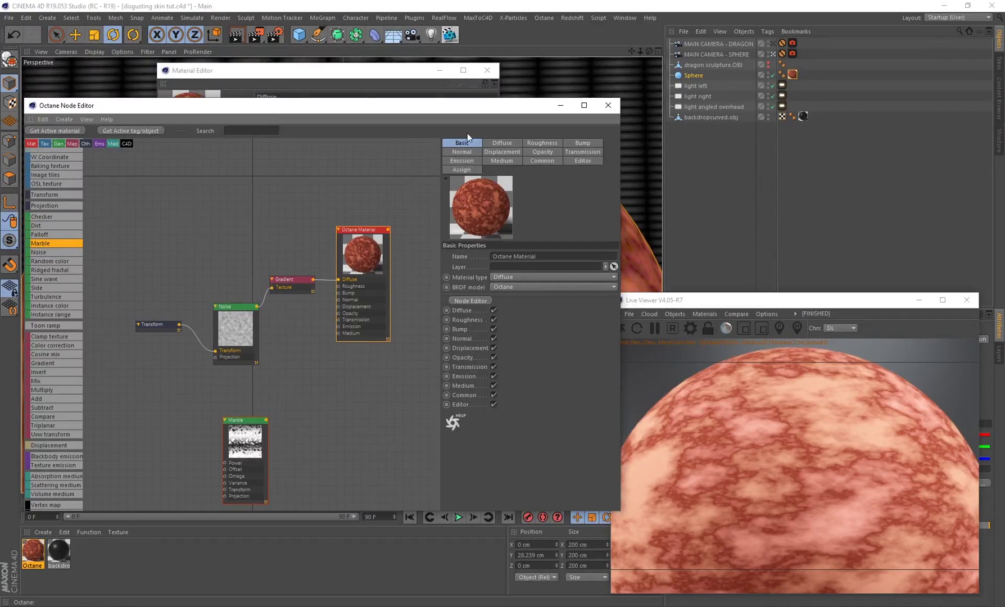
{"action": "left_click", "coordinate": [504, 279]}
{"action": "left_click", "coordinate": [505, 299]}
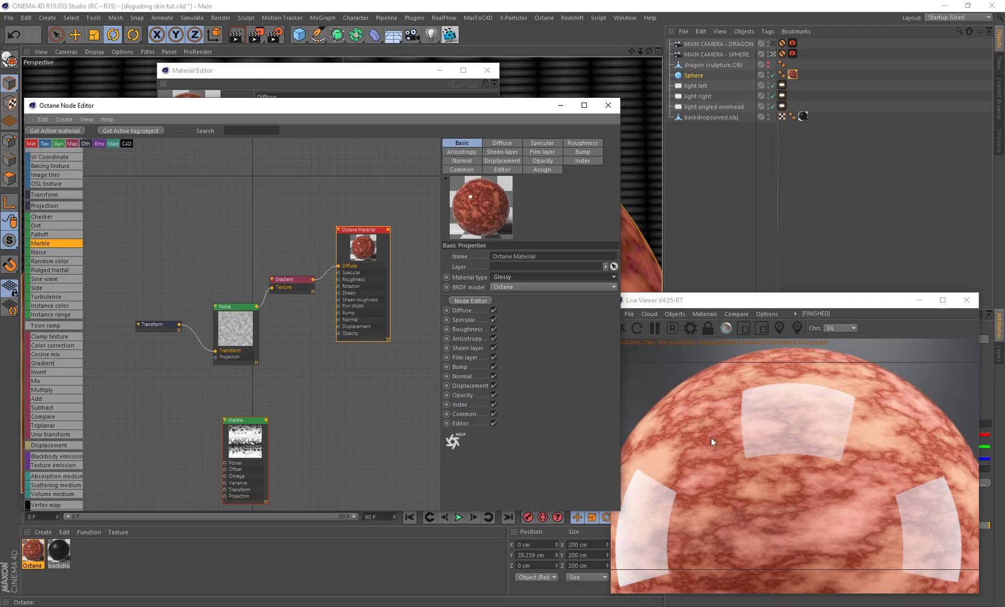
- Connect the Marble node to the material's Roughness channel and place it neatly below the Noise node
{"action": "left_click_drag", "start_coordinate": [246, 443], "coordinate": [256, 430]}
{"action": "left_click", "coordinate": [43, 363]}
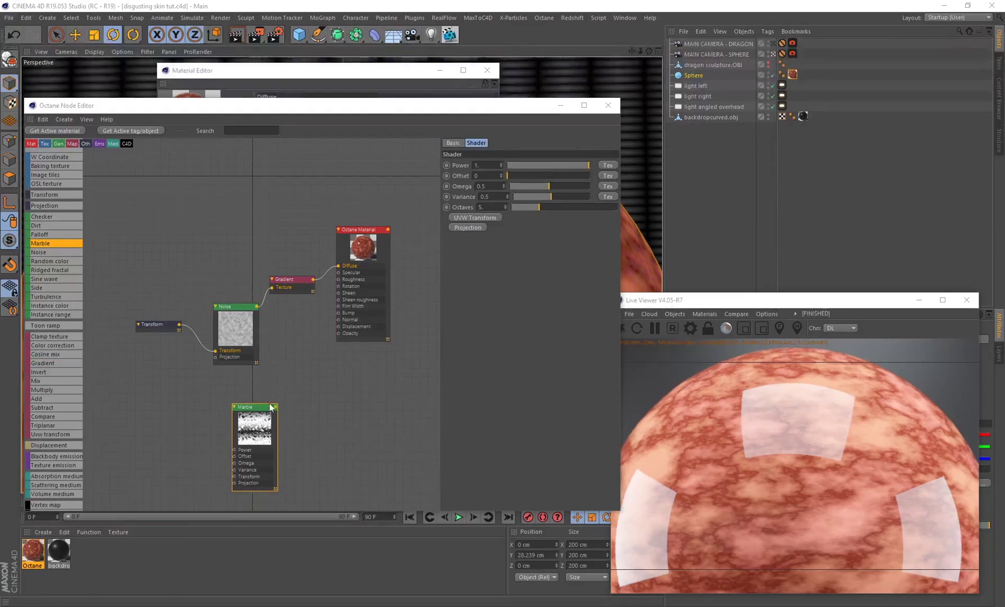
{"action": "left_click_drag", "start_coordinate": [275, 406], "coordinate": [337, 279]}
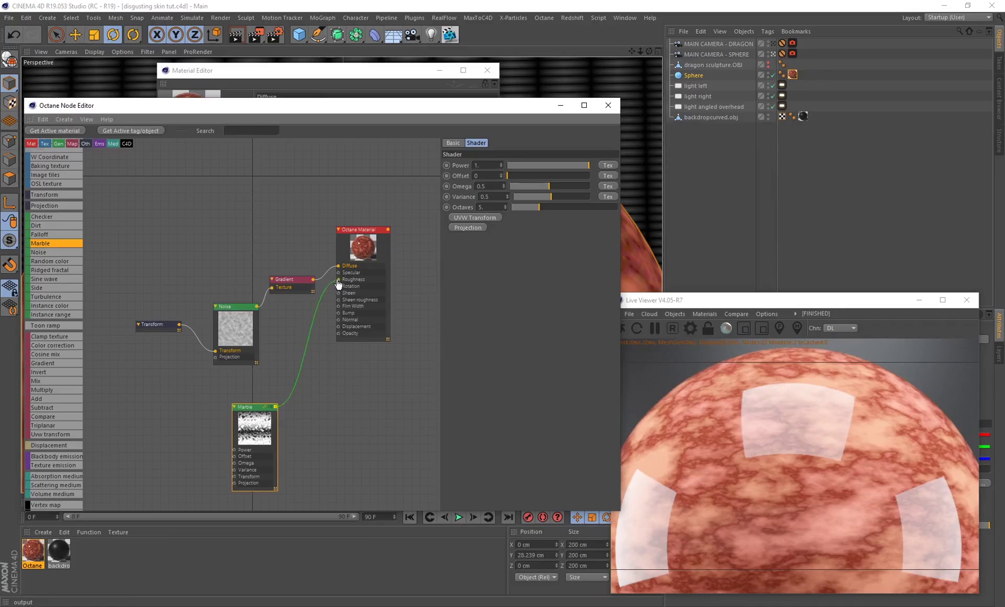
{"action": "left_click_drag", "start_coordinate": [253, 434], "coordinate": [237, 432]}
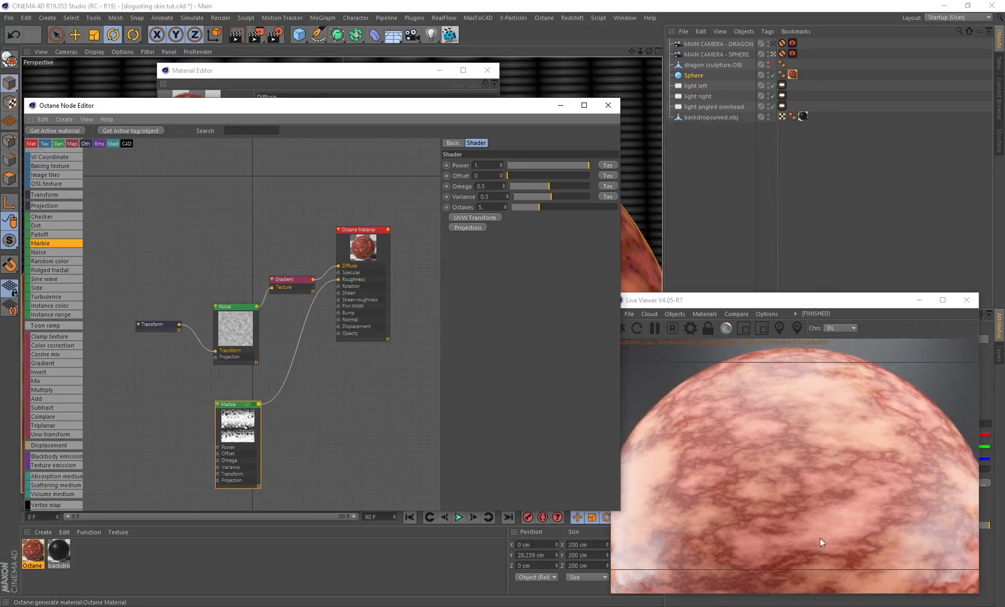
{"action": "left_click_drag", "start_coordinate": [238, 431], "coordinate": [240, 419]}
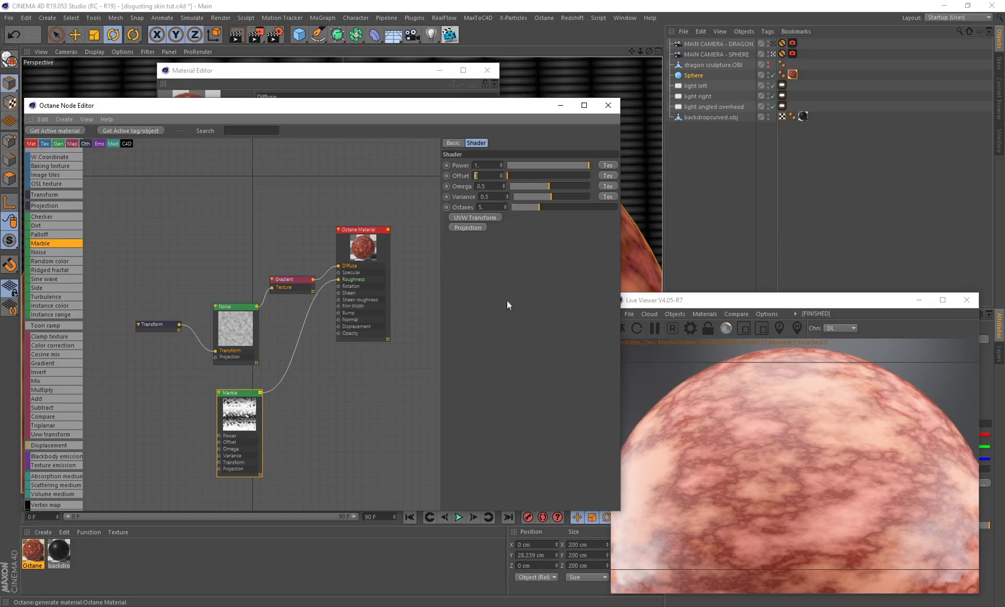
- Set the Marble node's offset to 0.72, omega to 0.35122, variance to 1 and octaves to 10
{"action": "type", "text": "0.72"}
{"action": "key", "text": "Tab"}
{"action": "type", "text": "0"}
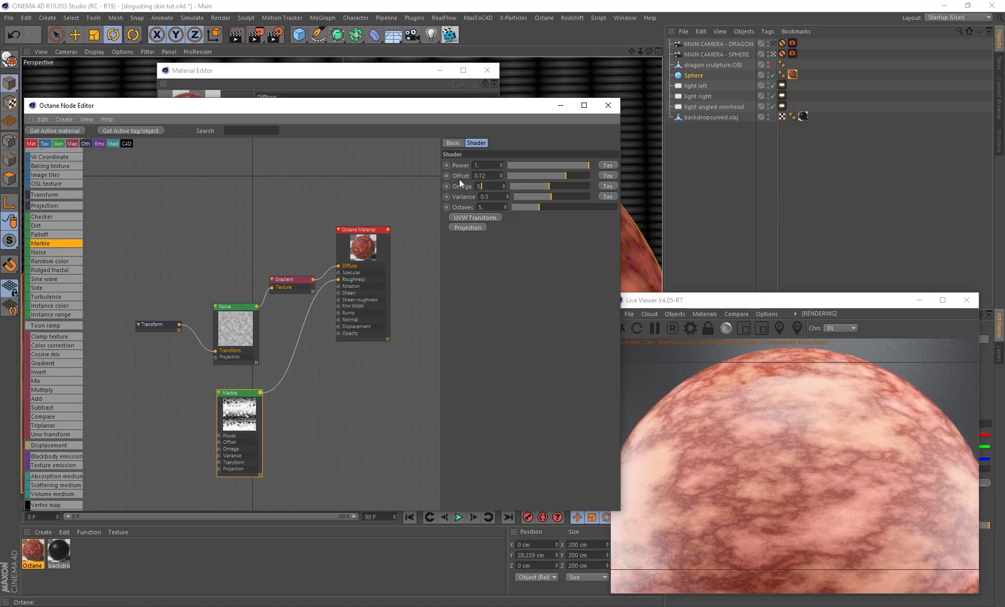
{"action": "type", "text": ".35"}
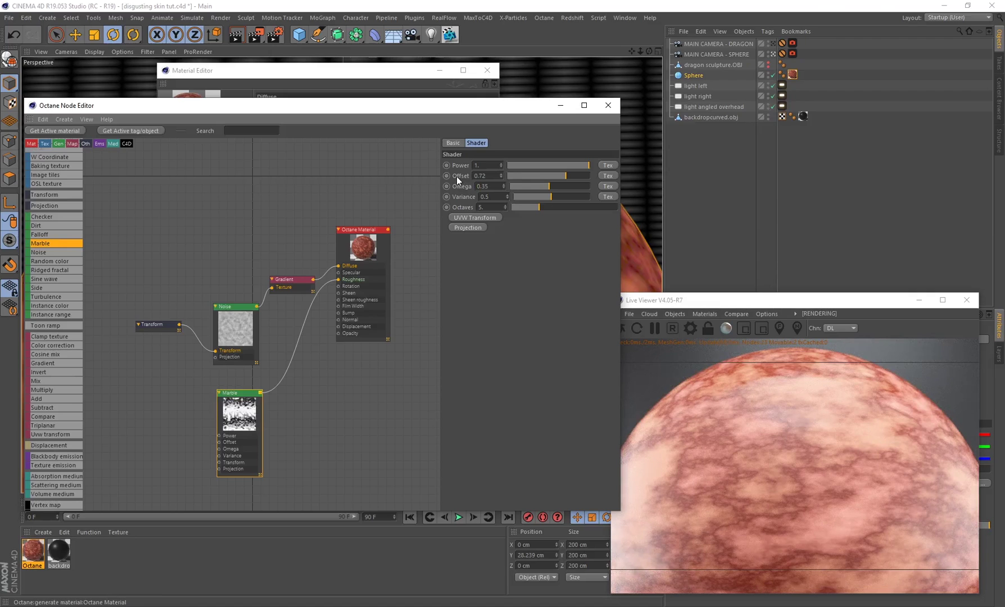
{"action": "type", "text": "122"}
{"action": "key", "text": "Return"}
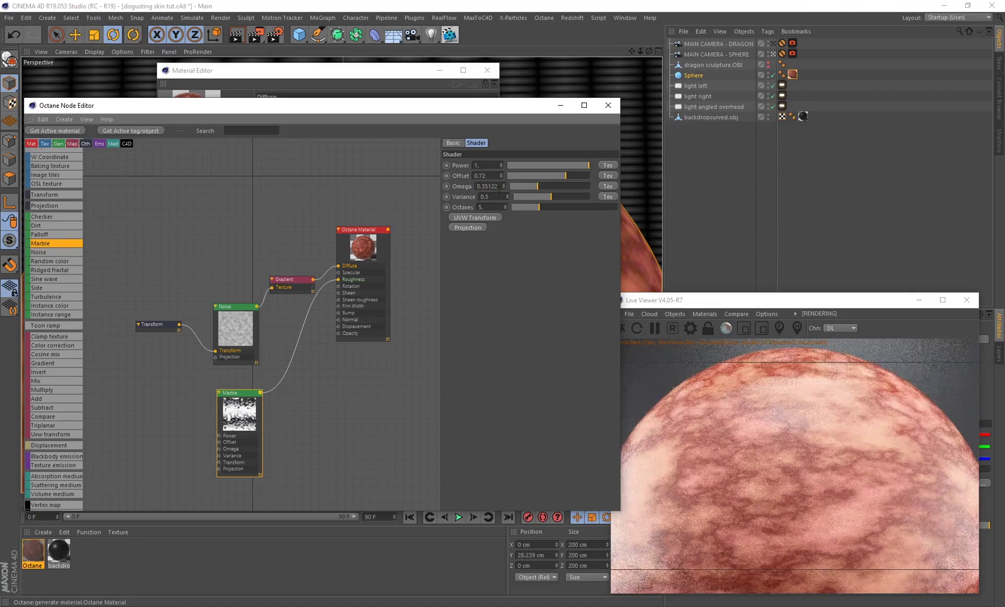
{"action": "double_click", "coordinate": [489, 197]}
{"action": "type", "text": "1"}
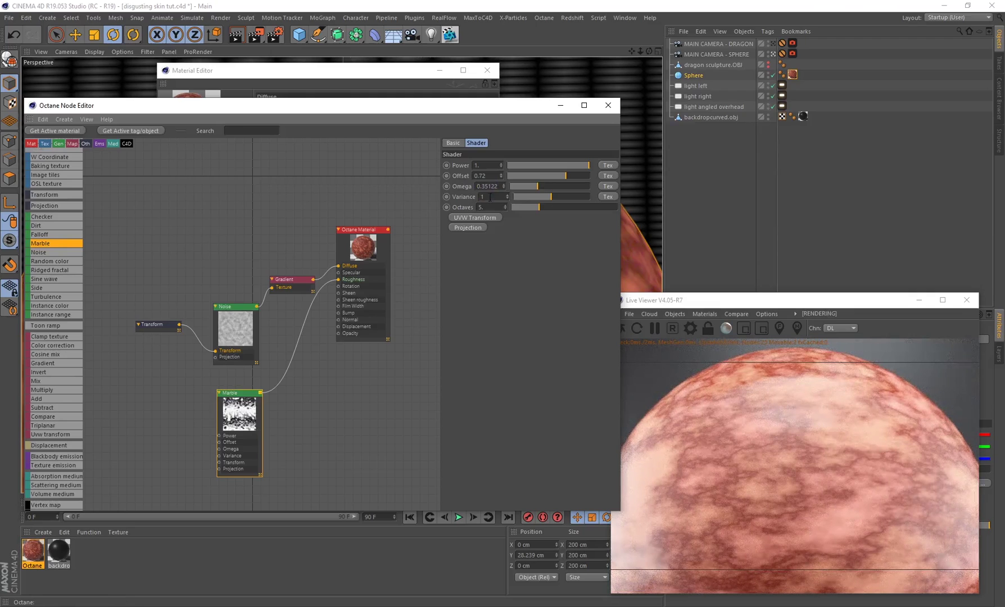
{"action": "key", "text": "Tab"}
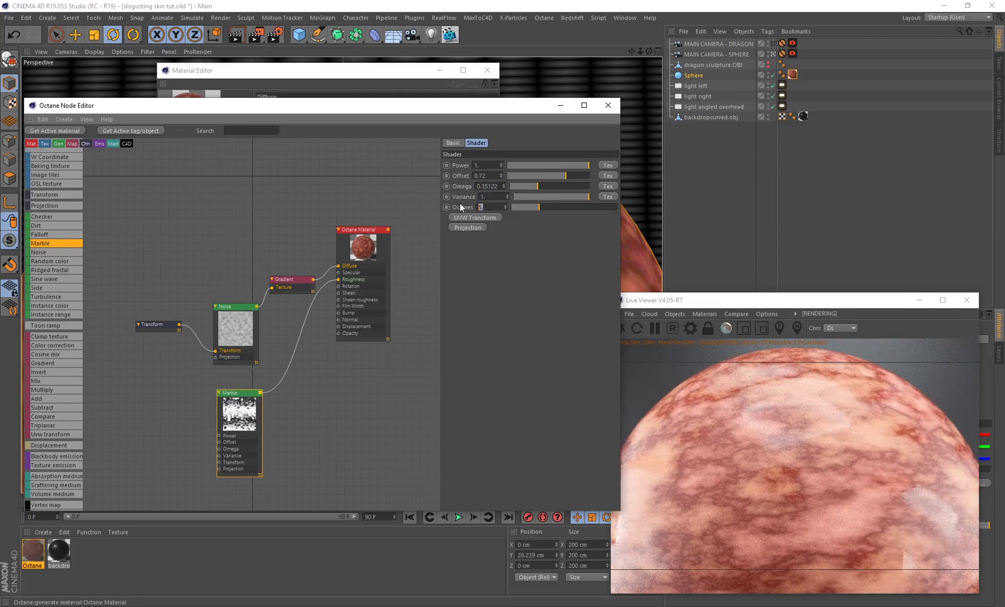
{"action": "type", "text": "10"}
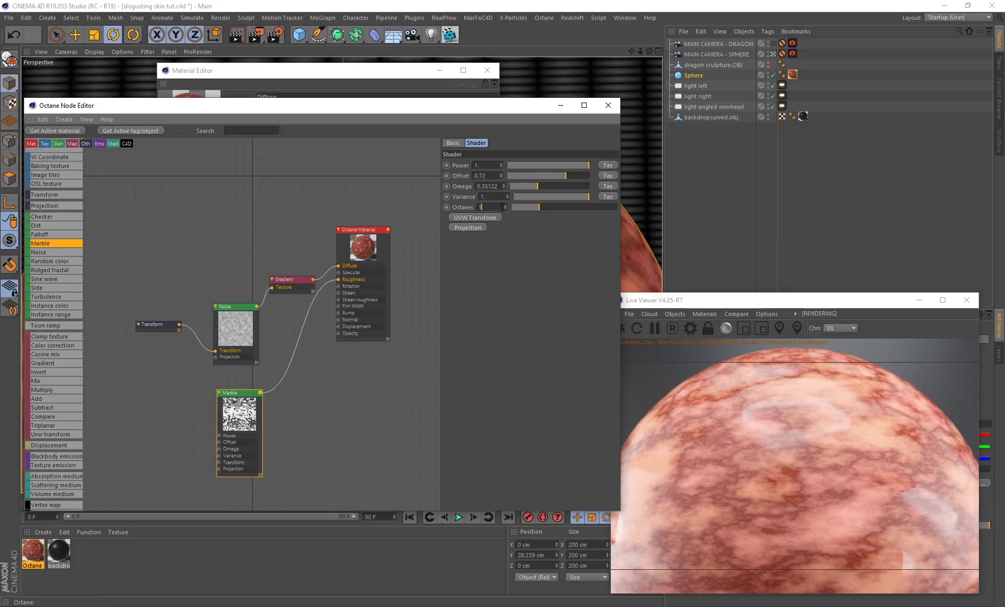
{"action": "key", "text": "Return"}
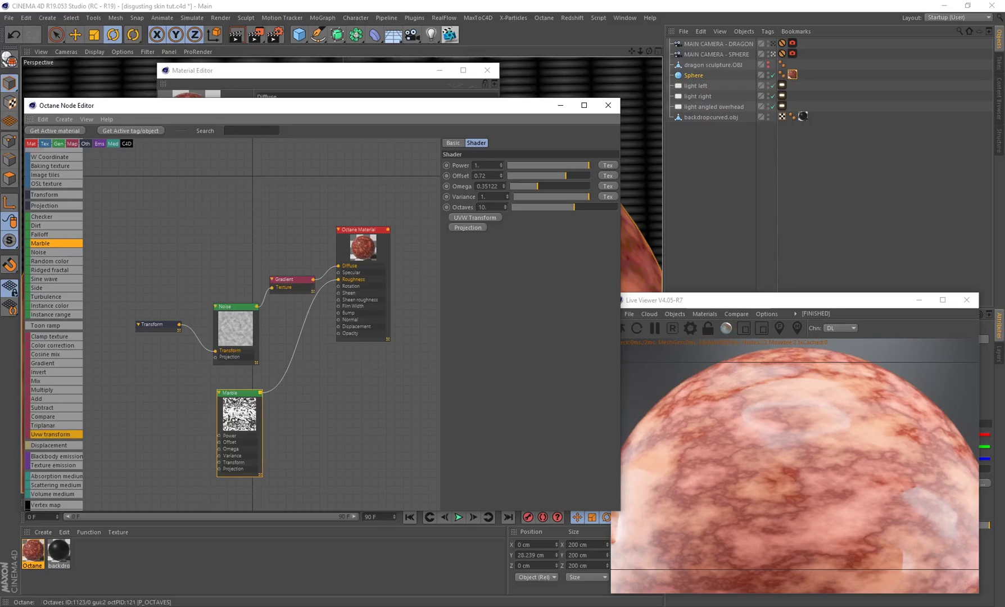
- Add a second Gradient node fed by the Marble node and connect it to the material's Specular channel
{"action": "left_click_drag", "start_coordinate": [239, 392], "coordinate": [210, 397]}
{"action": "left_click", "coordinate": [322, 316]}
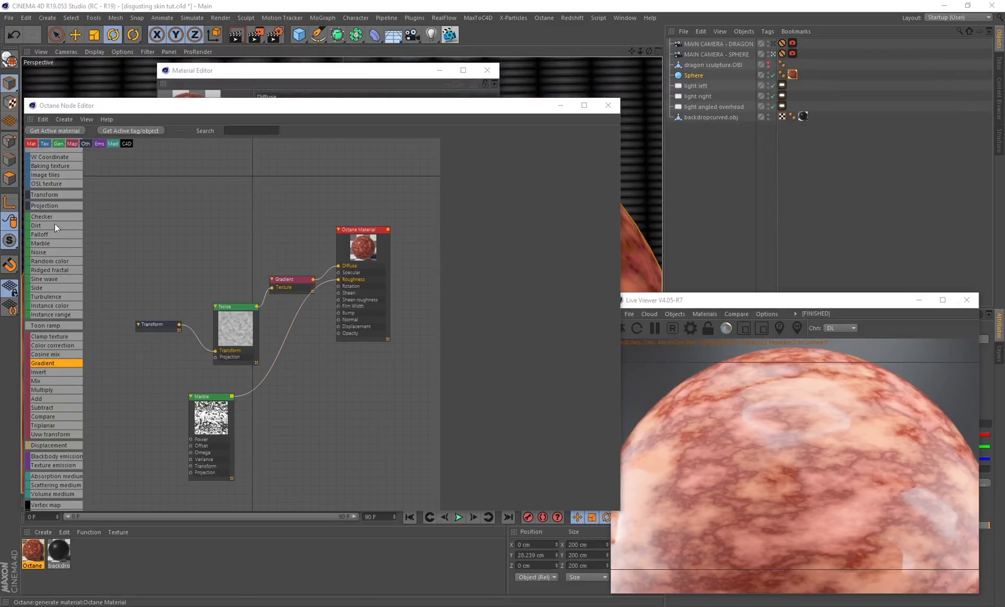
{"action": "left_click_drag", "start_coordinate": [43, 362], "coordinate": [338, 272]}
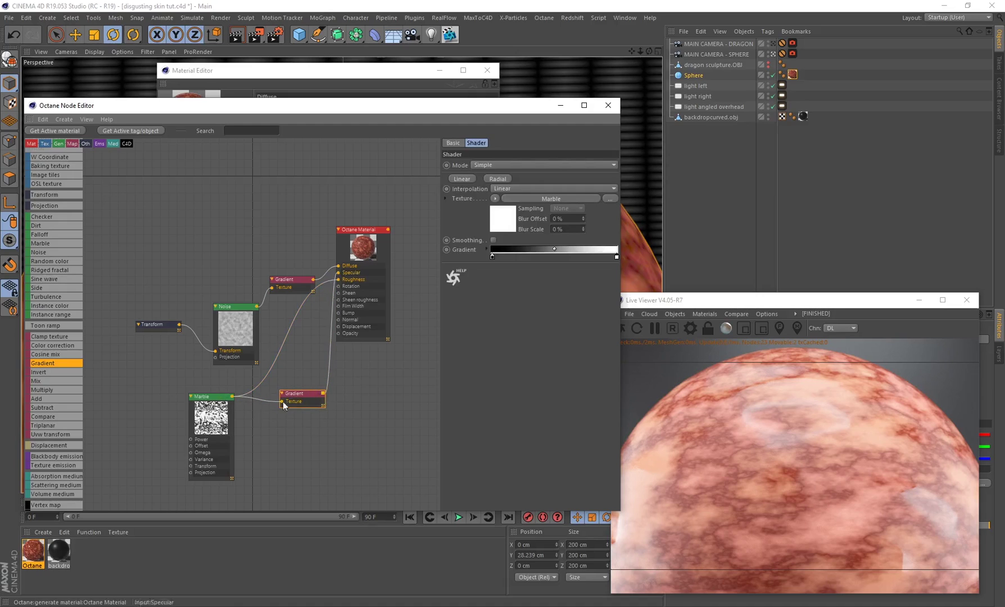
{"action": "left_click_drag", "start_coordinate": [293, 401], "coordinate": [293, 402]}
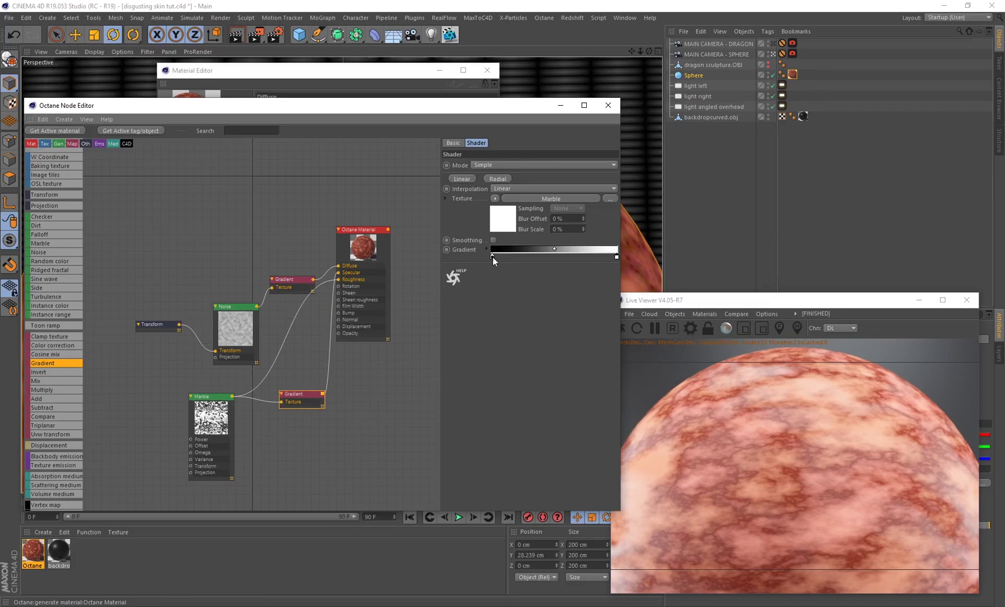
- Invert the specular gradient with its white and black knots close together just past the middle, and space out the Marble and material nodes
{"action": "left_click_drag", "start_coordinate": [492, 256], "coordinate": [566, 257]}
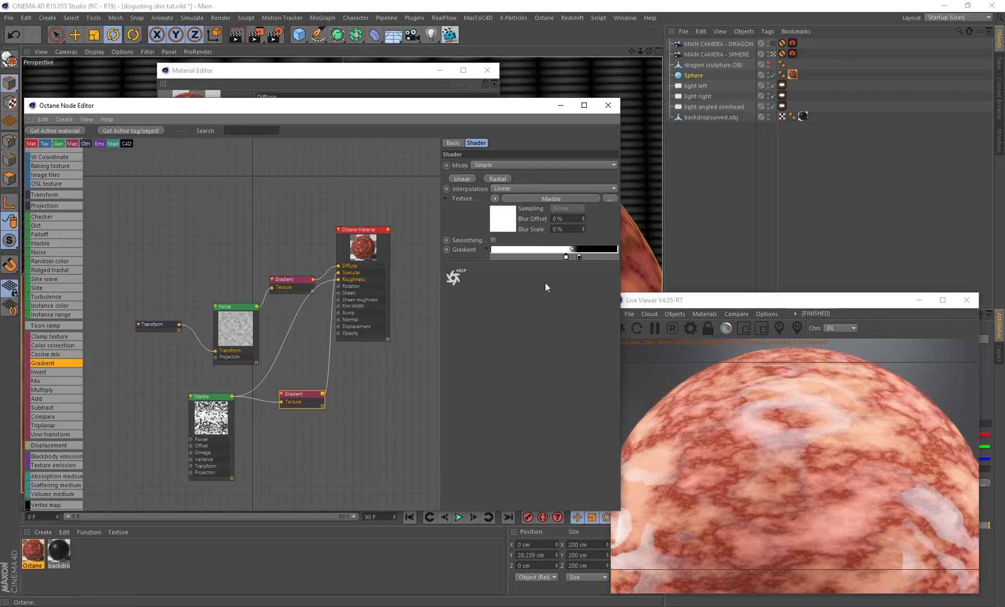
{"action": "mouse_move", "coordinate": [579, 258]}
{"action": "left_mouse_down"}
{"action": "mouse_move", "coordinate": [588, 258]}
{"action": "mouse_move", "coordinate": [571, 257]}
{"action": "left_mouse_up"}
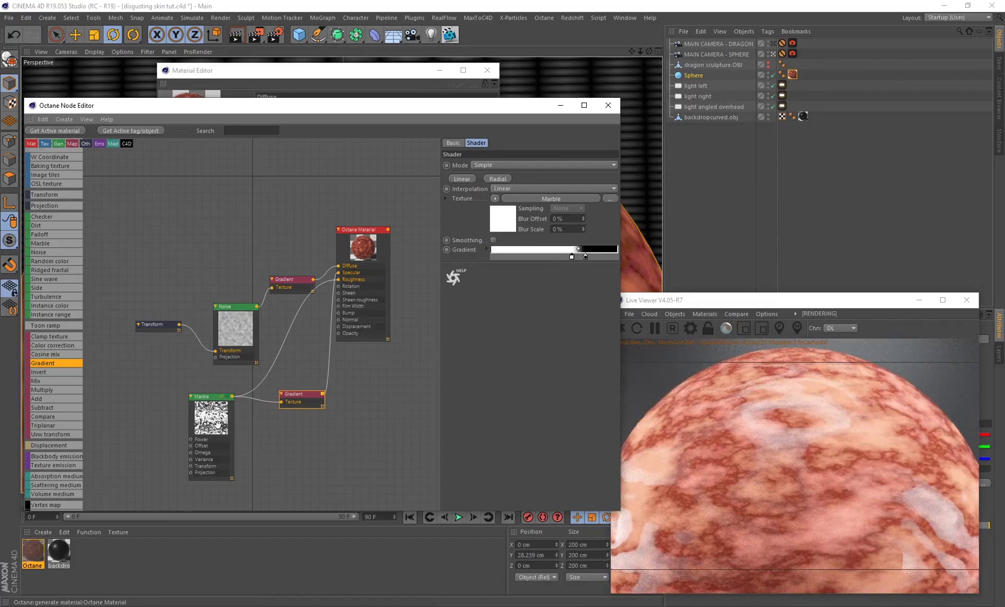
{"action": "left_click_drag", "start_coordinate": [190, 415], "coordinate": [184, 420]}
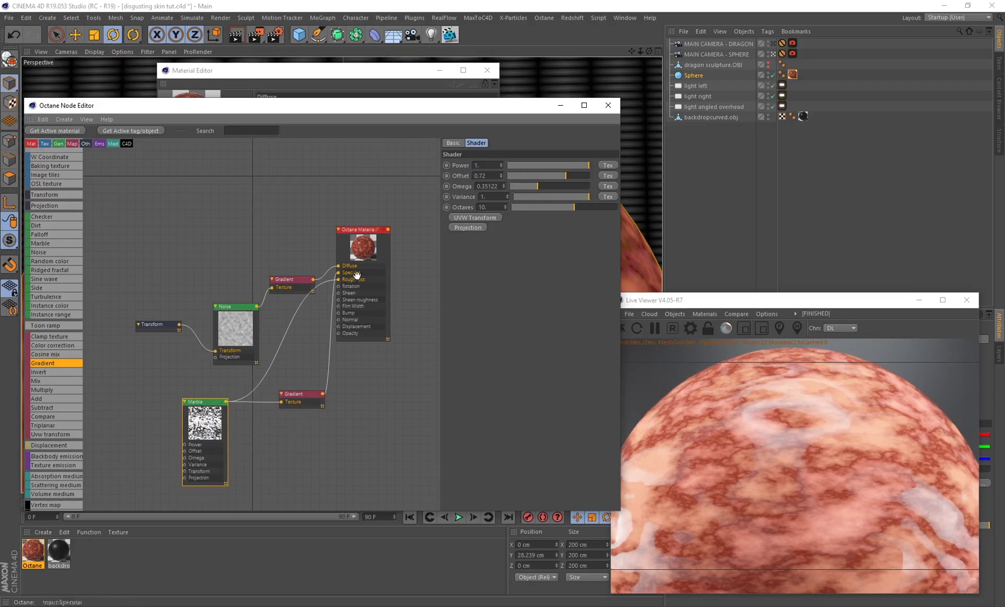
{"action": "left_click_drag", "start_coordinate": [385, 273], "coordinate": [391, 274]}
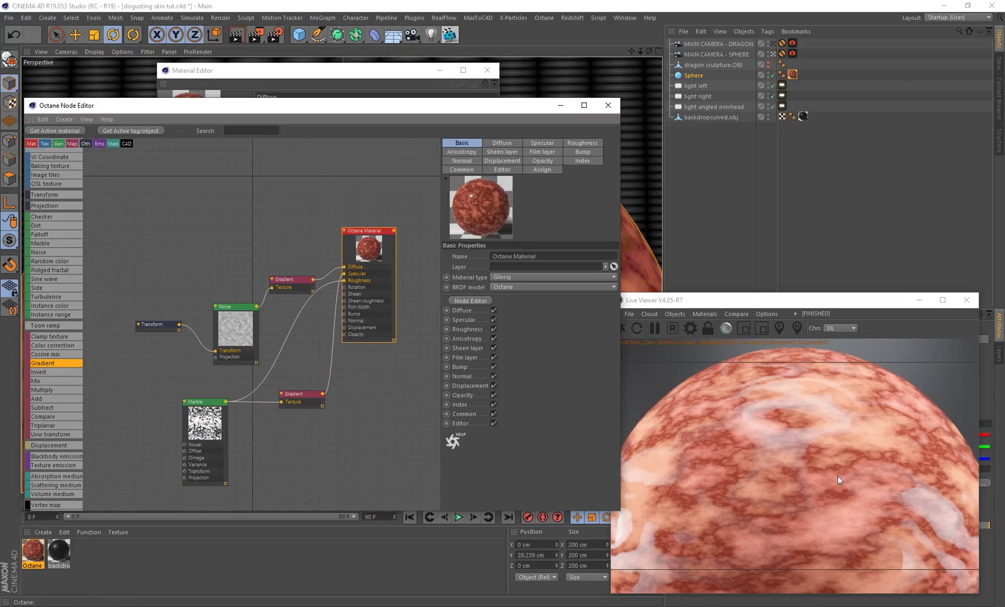
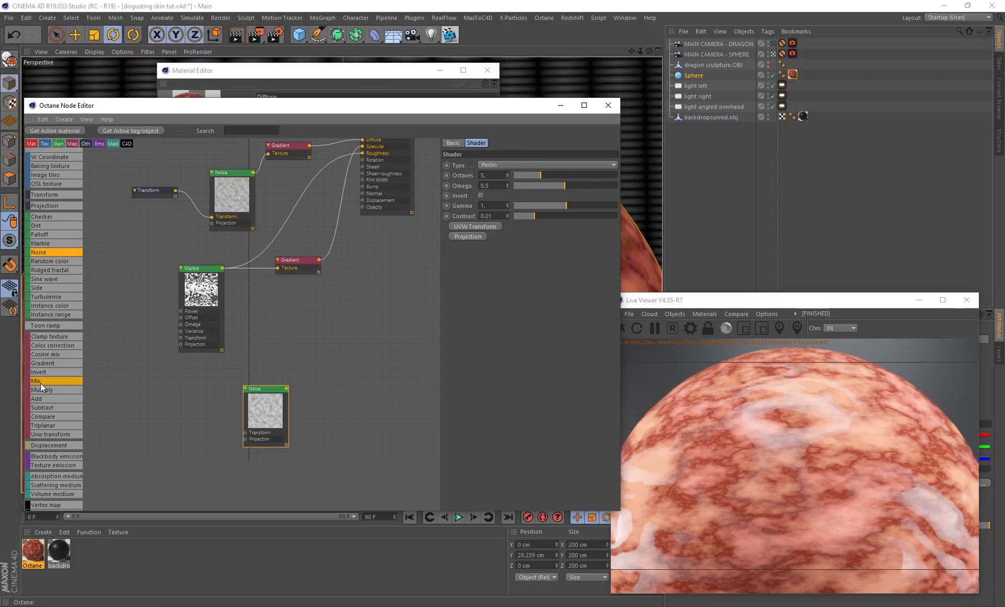
- Add a Mix texture node with the Marble as Texture1 and the new Noise node as Texture2
{"action": "left_click_drag", "start_coordinate": [41, 383], "coordinate": [316, 330]}
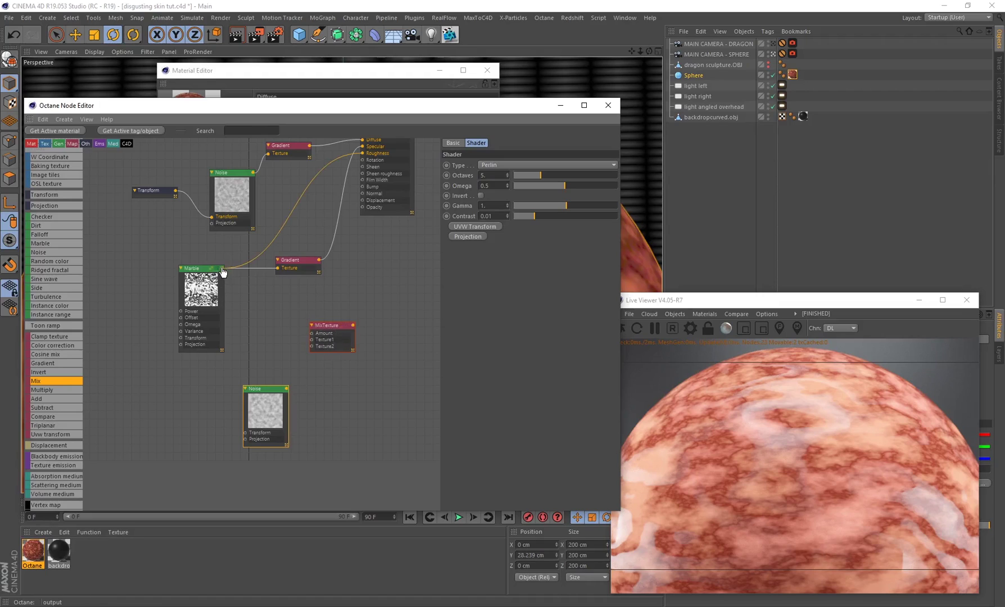
{"action": "left_click_drag", "start_coordinate": [222, 269], "coordinate": [312, 340]}
{"action": "left_click_drag", "start_coordinate": [286, 389], "coordinate": [308, 352]}
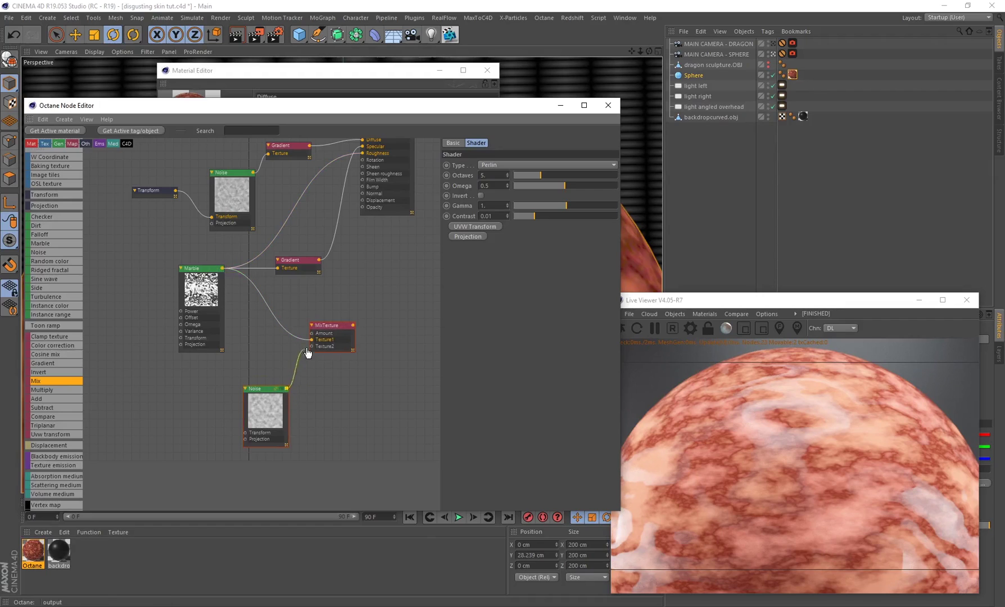
- Reposition the Mix texture node, connect it to the material's Bump channel, and save the scene
{"action": "left_click", "coordinate": [349, 343]}
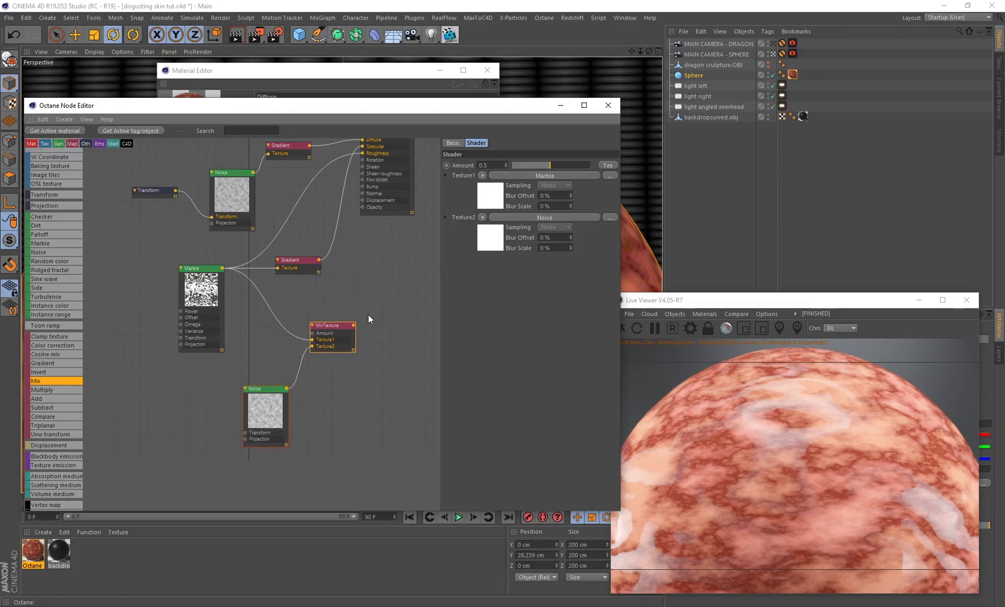
{"action": "left_click_drag", "start_coordinate": [348, 343], "coordinate": [336, 334]}
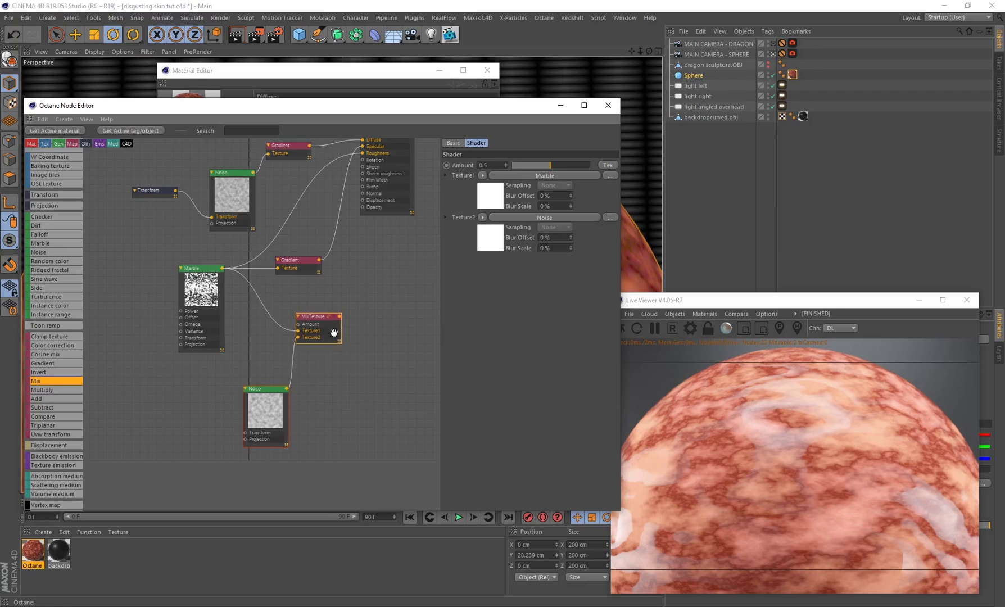
{"action": "left_click_drag", "start_coordinate": [336, 332], "coordinate": [336, 324]}
{"action": "middle_click_drag", "start_coordinate": [343, 285], "coordinate": [327, 334]}
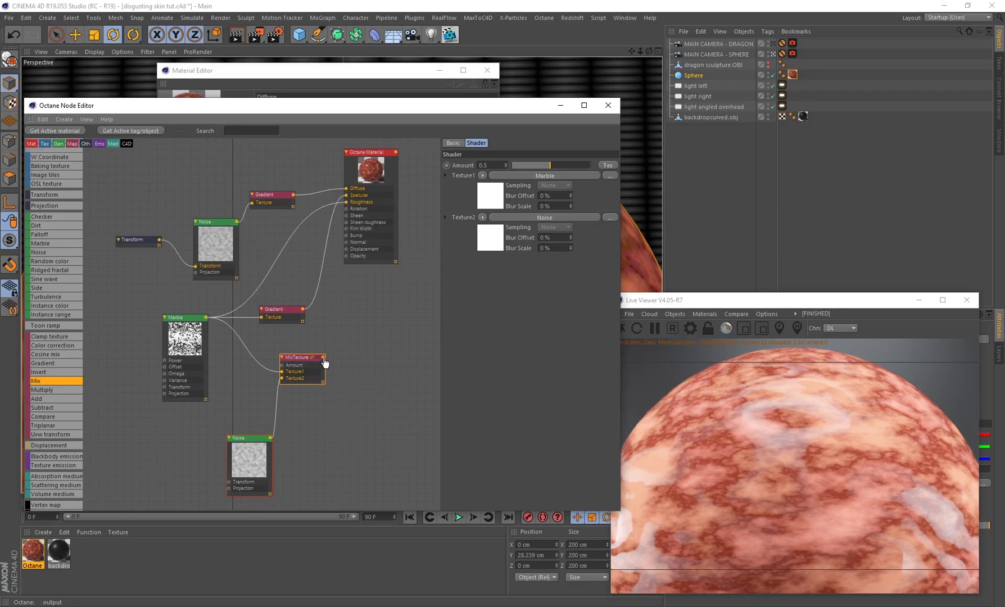
{"action": "left_click_drag", "start_coordinate": [323, 358], "coordinate": [346, 234]}
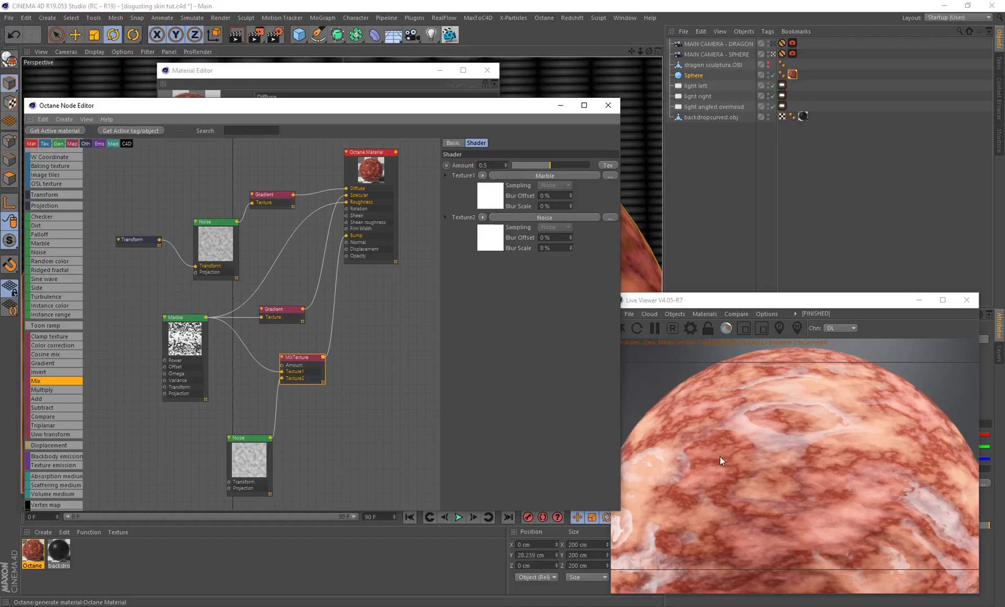
{"action": "left_click", "coordinate": [702, 300]}
{"action": "left_click_drag", "start_coordinate": [702, 303], "coordinate": [670, 267]}
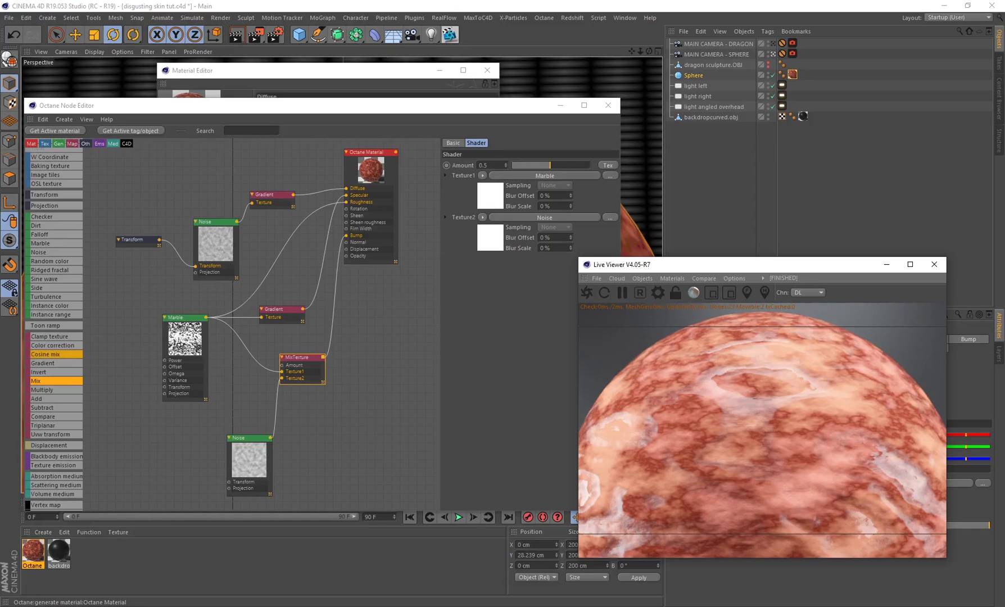
{"action": "key", "text": "ctrl+s"}
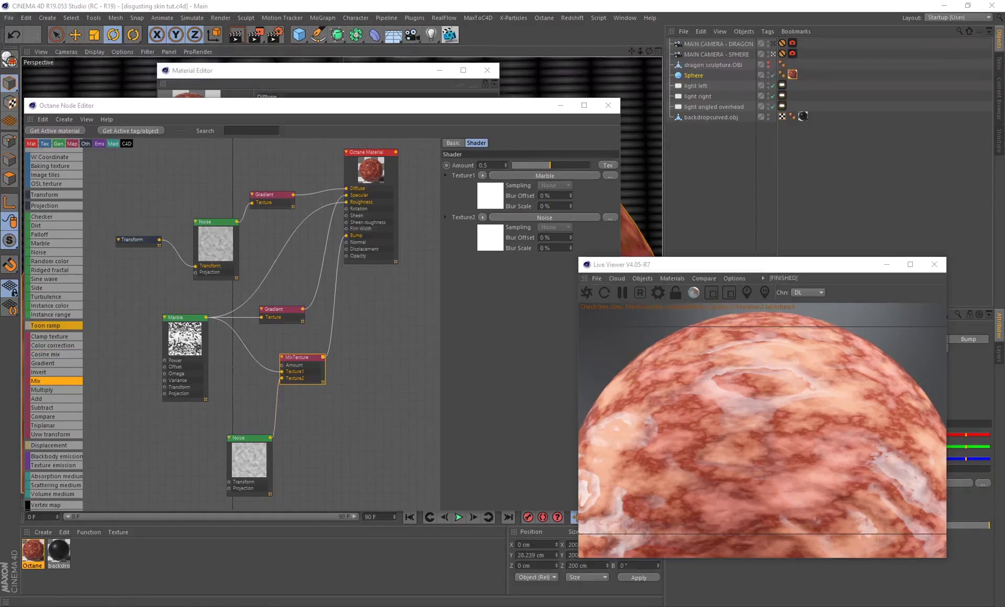
- Set the Noise node feeding the Mix texture to 8 octaves, omega 0.684, gamma 0.537 and contrast 0.04
{"action": "left_click", "coordinate": [258, 460]}
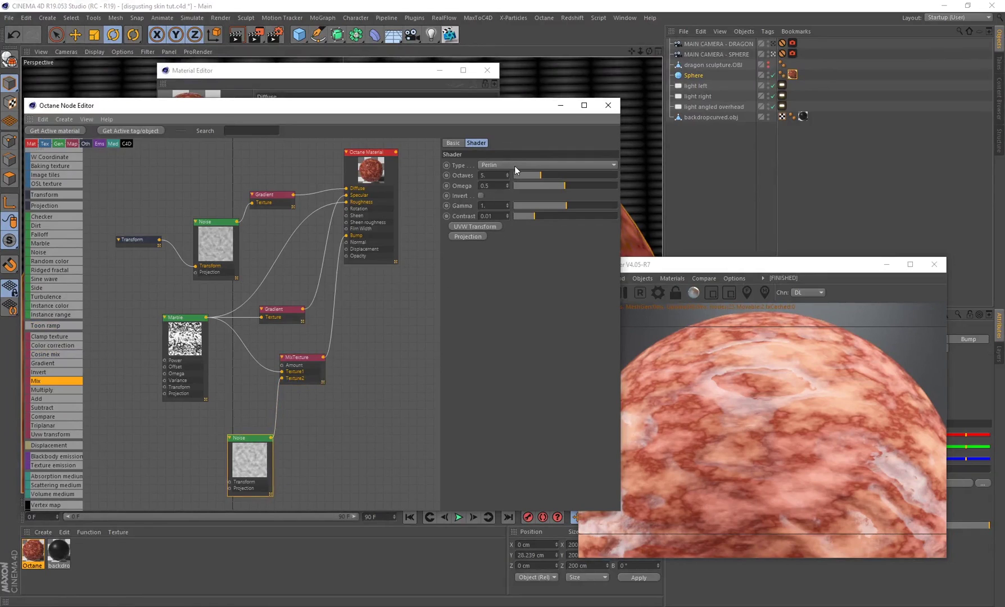
{"action": "type", "text": "8"}
{"action": "key", "text": "Return"}
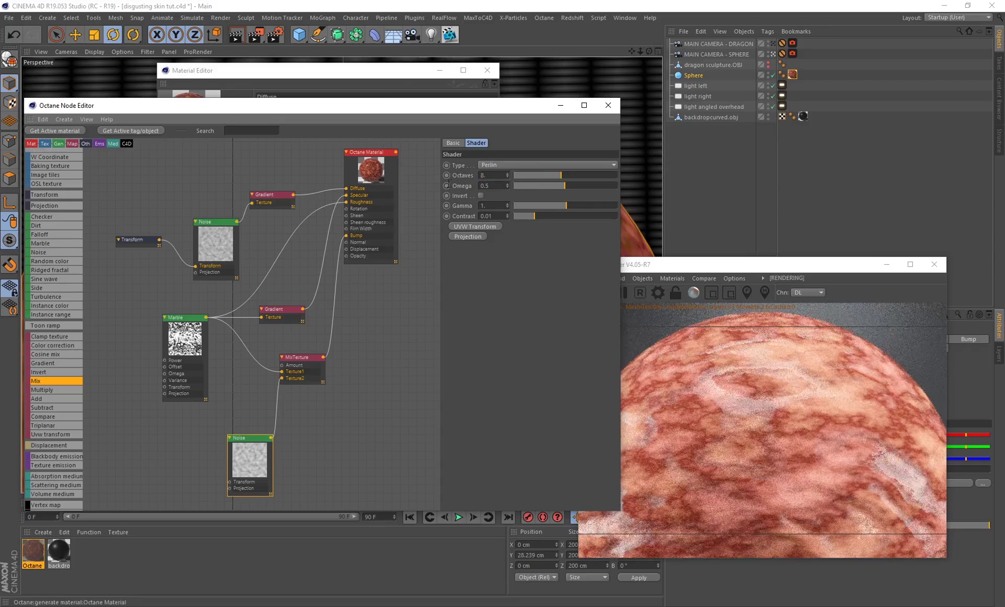
{"action": "key", "text": "Tab"}
{"action": "type", "text": "0.684"}
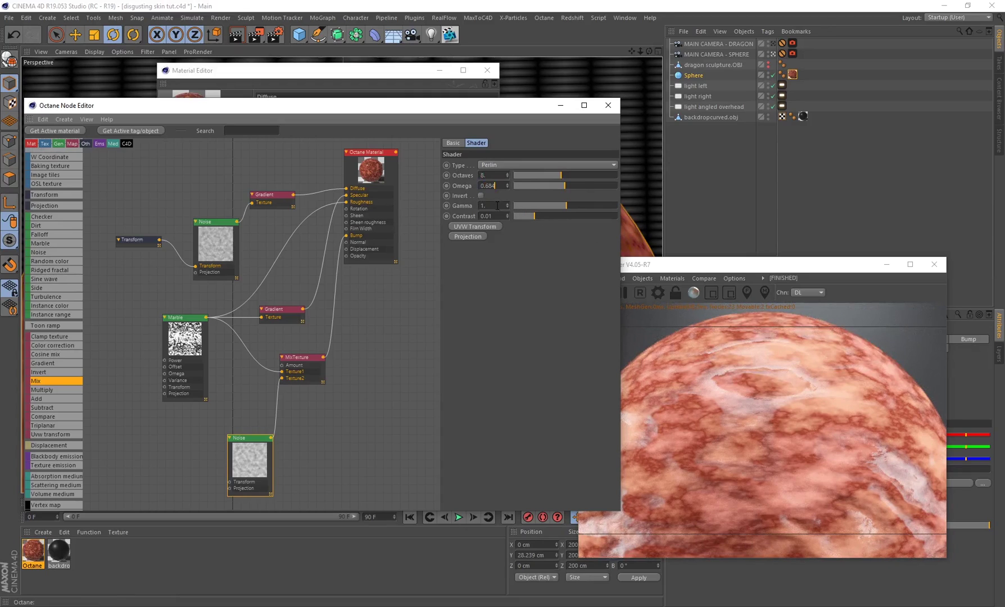
{"action": "key", "text": "Tab"}
{"action": "type", "text": "0."}
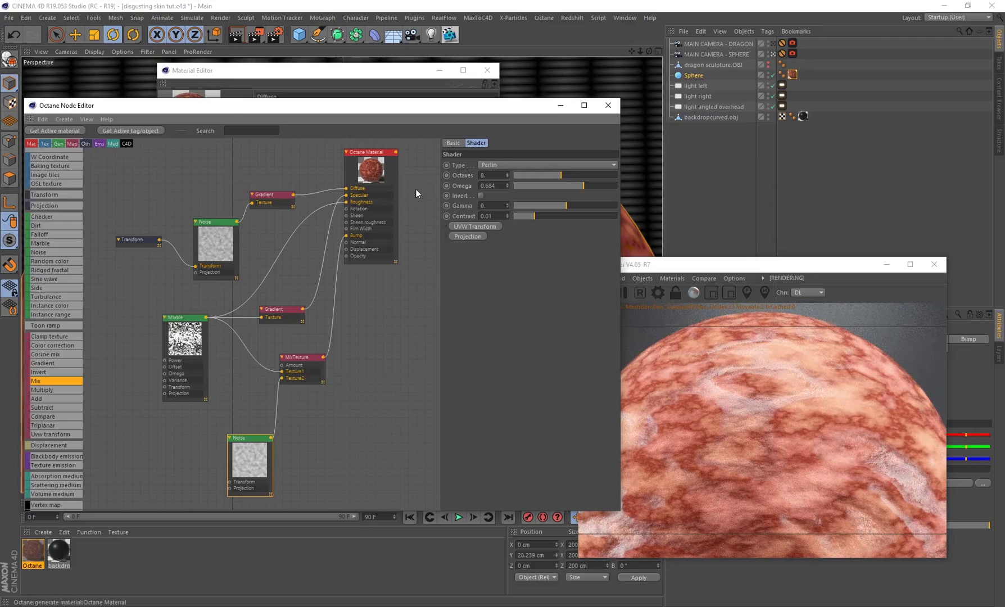
{"action": "type", "text": "537"}
{"action": "key", "text": "Tab"}
{"action": "type", "text": "0.04"}
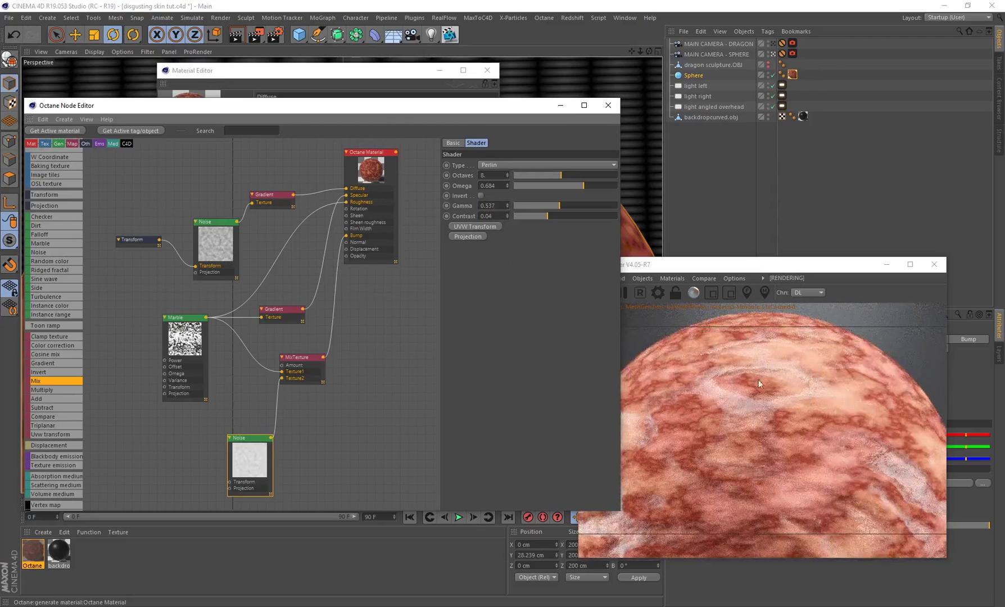
{"action": "left_click_drag", "start_coordinate": [660, 265], "coordinate": [670, 267]}
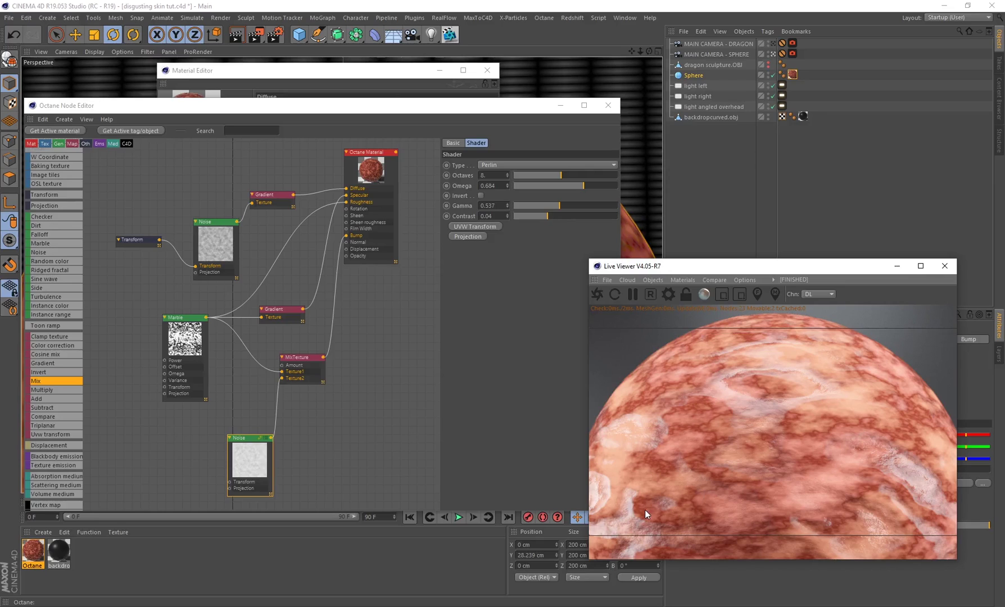
- Move the mix's Noise node away from the Mix texture and set the mix amount to 0.455
{"action": "left_click", "coordinate": [250, 452]}
{"action": "left_click_drag", "start_coordinate": [250, 452], "coordinate": [223, 445]}
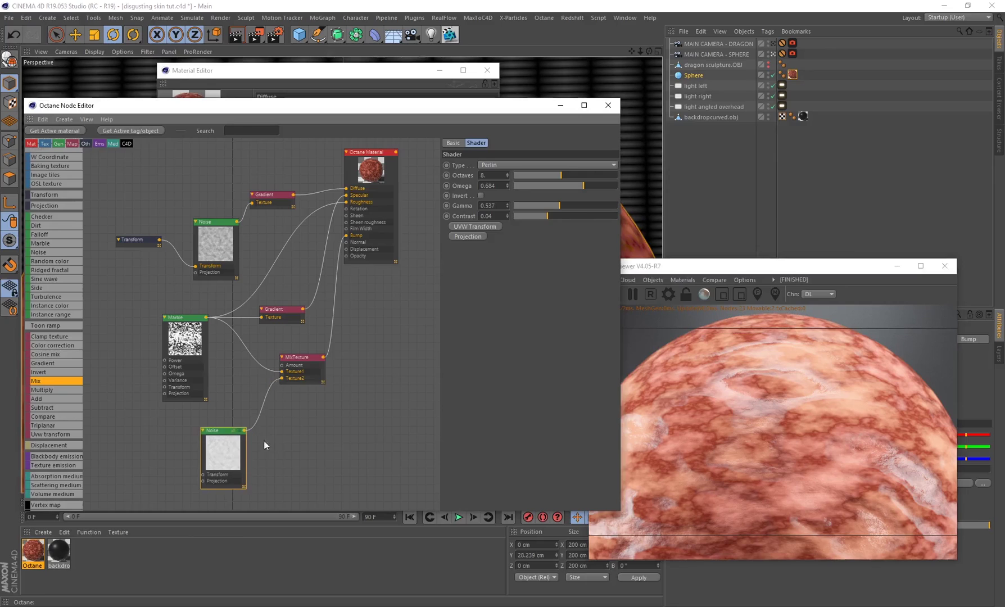
{"action": "left_click", "coordinate": [321, 366]}
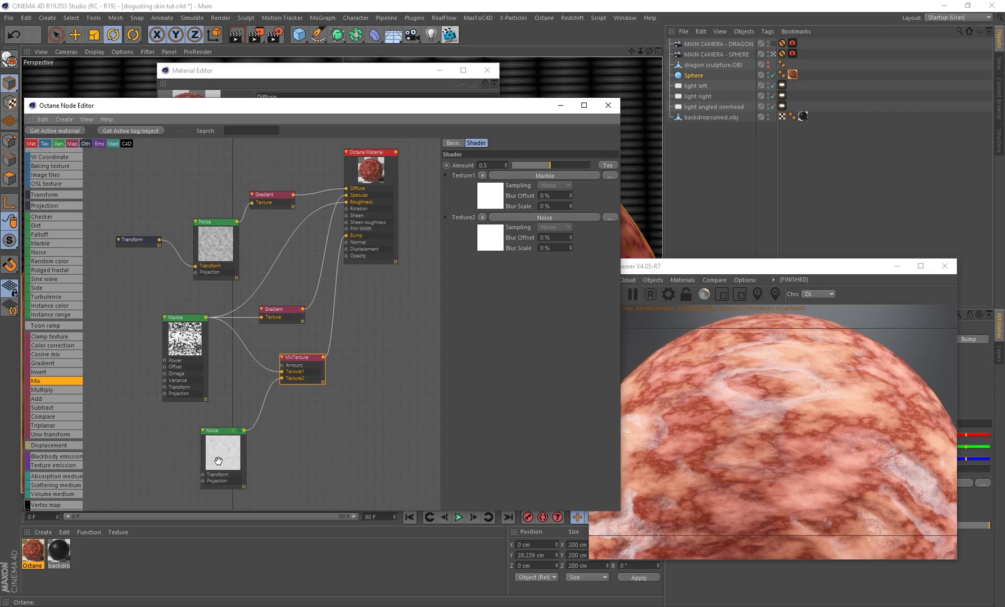
{"action": "left_click", "coordinate": [484, 165]}
{"action": "type", "text": "0.455"}
{"action": "key", "text": "Return"}
{"action": "left_click_drag", "start_coordinate": [667, 268], "coordinate": [657, 250]}
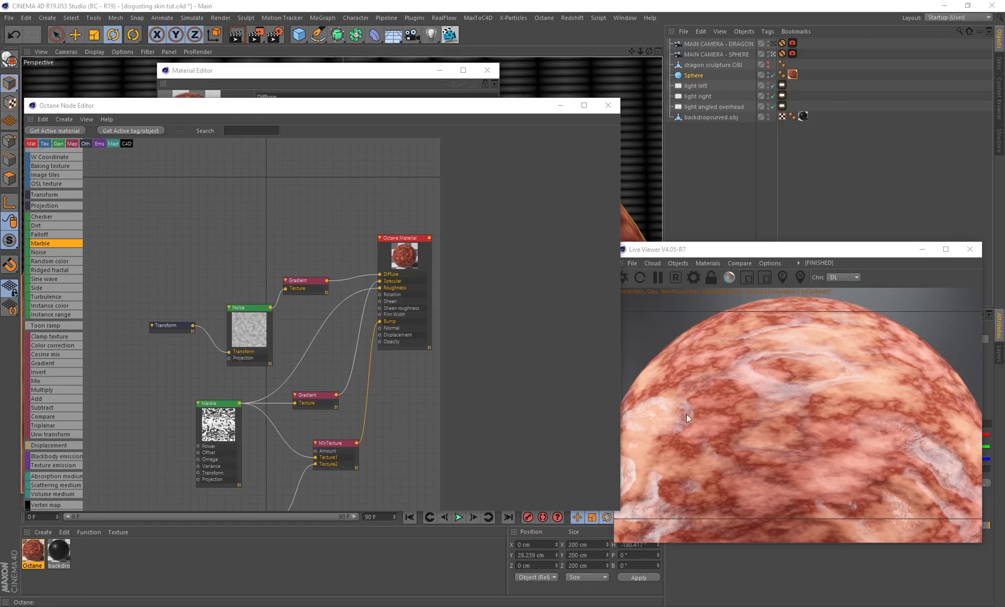
- Duplicate the Marble node and place the copy above the diffuse Noise node
{"action": "left_click_drag", "start_coordinate": [228, 432], "coordinate": [227, 431]}
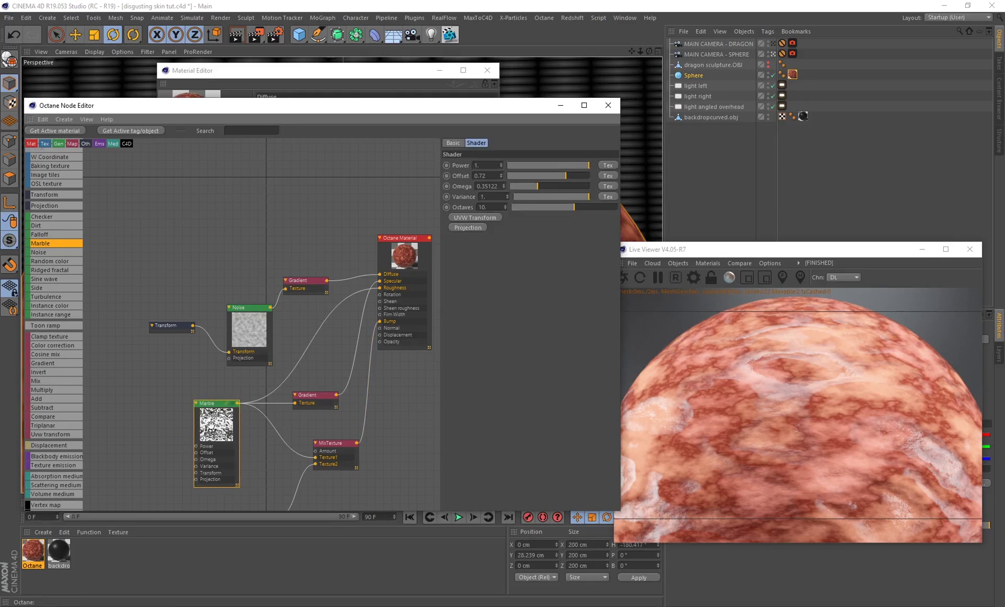
{"action": "left_click", "coordinate": [211, 425]}
{"action": "left_click_drag", "start_coordinate": [219, 437], "coordinate": [230, 169]}
{"action": "middle_click_drag", "start_coordinate": [275, 200], "coordinate": [263, 252]}
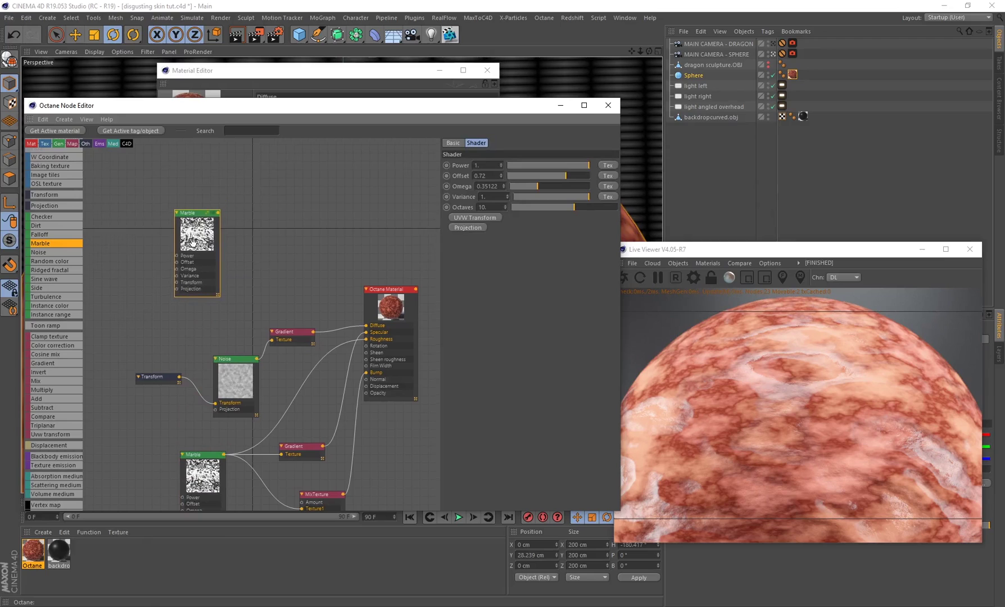
{"action": "left_click_drag", "start_coordinate": [193, 241], "coordinate": [194, 242]}
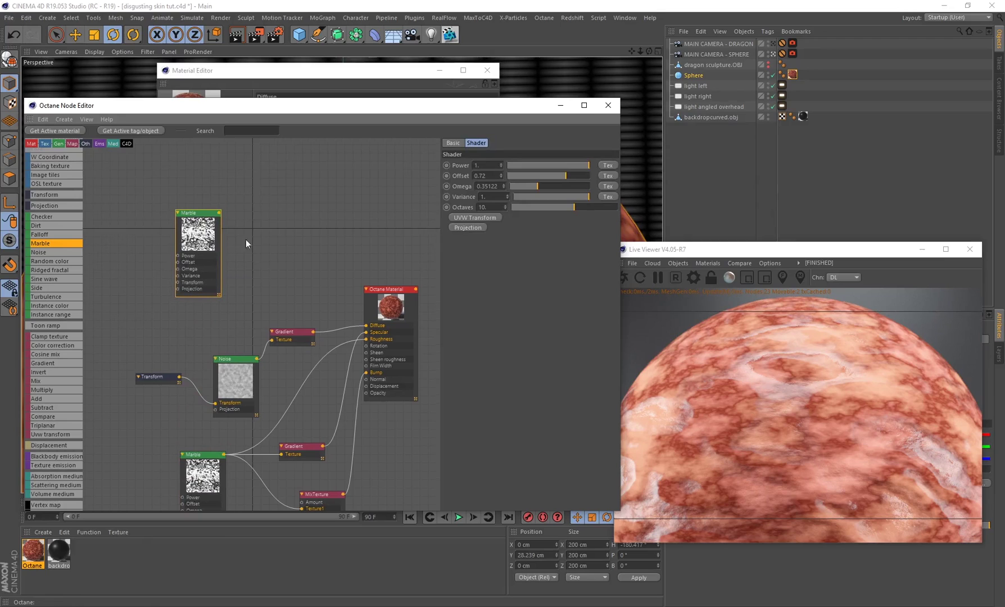
{"action": "left_click_drag", "start_coordinate": [219, 212], "coordinate": [253, 238]}
- Add a Displacement node to the material's Displacement channel and feed it the Marble copy through a Baking Texture node
{"action": "left_click_drag", "start_coordinate": [46, 444], "coordinate": [365, 385]}
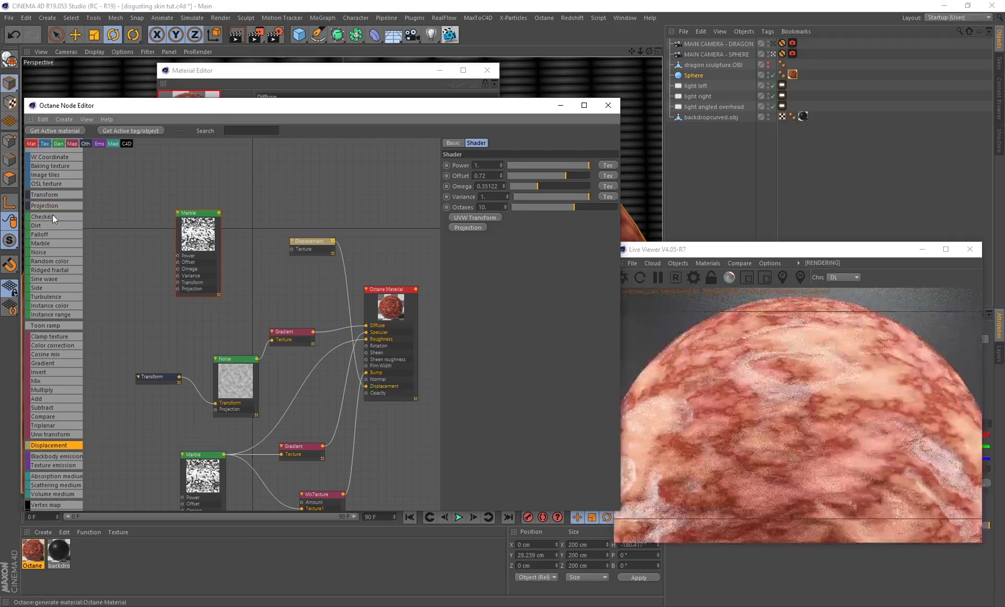
{"action": "scroll", "coordinate": [59, 217], "scroll_direction": "up", "scroll_amount": 3}
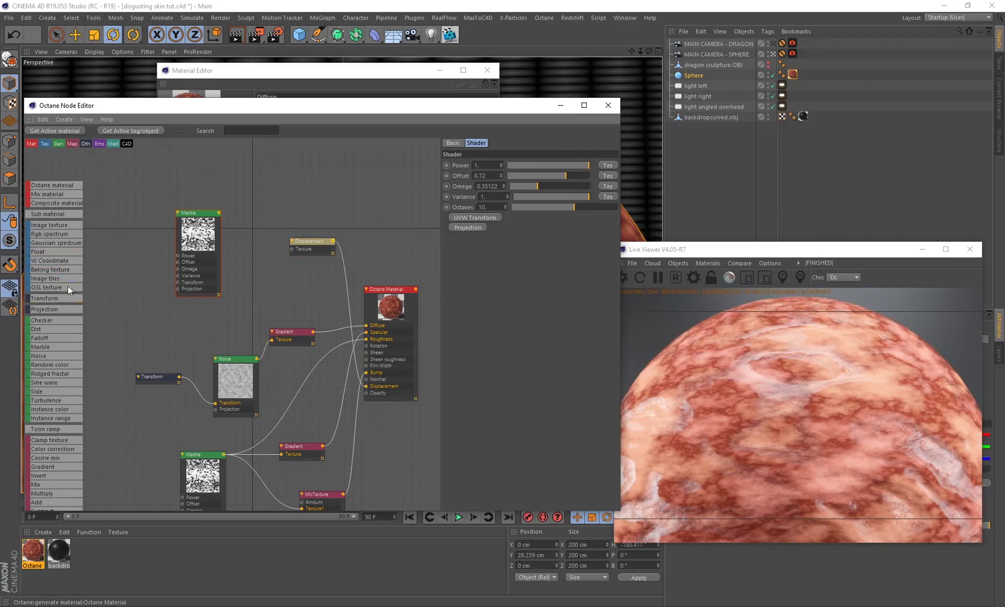
{"action": "left_click_drag", "start_coordinate": [47, 269], "coordinate": [292, 250]}
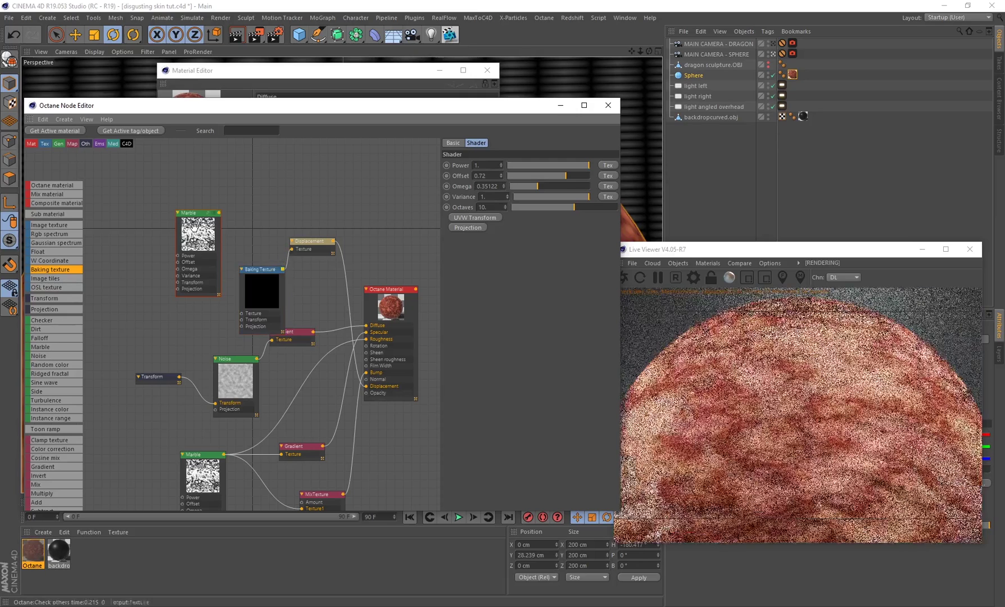
{"action": "left_click_drag", "start_coordinate": [219, 212], "coordinate": [241, 313]}
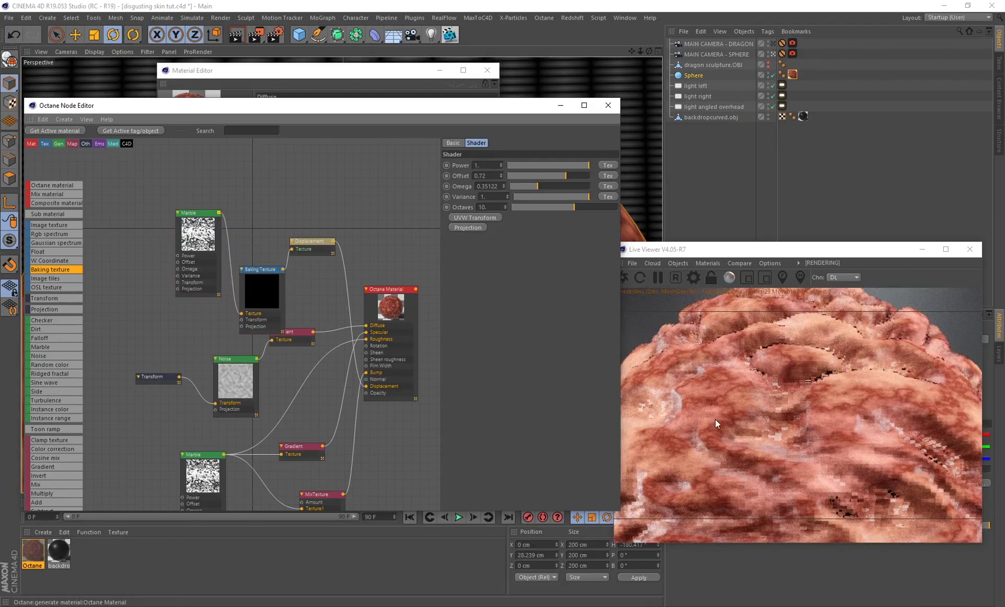
{"action": "left_click", "coordinate": [795, 383]}
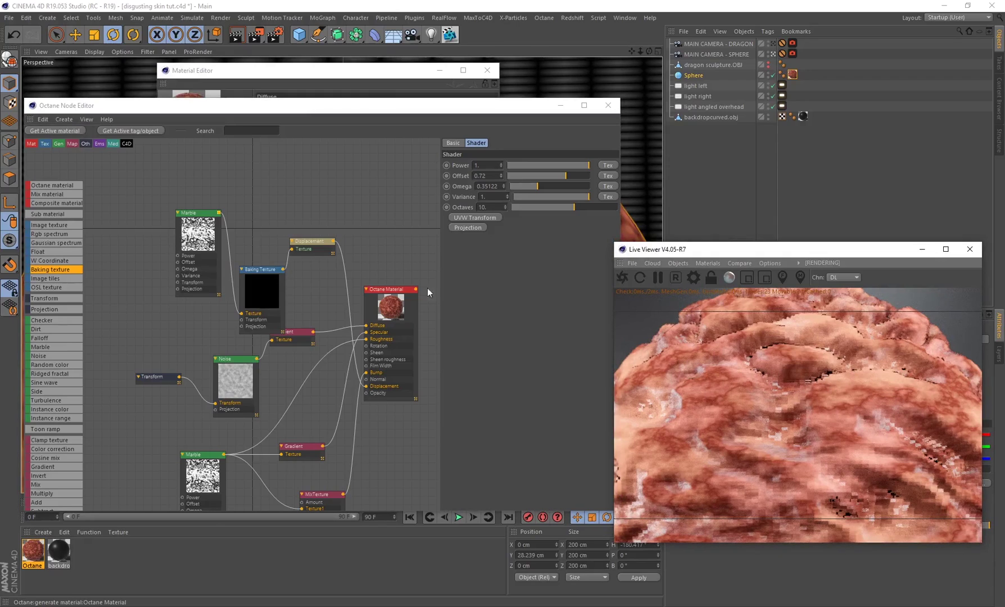
- Set the Displacement node's level of detail to 2048x2048
{"action": "left_click", "coordinate": [317, 251]}
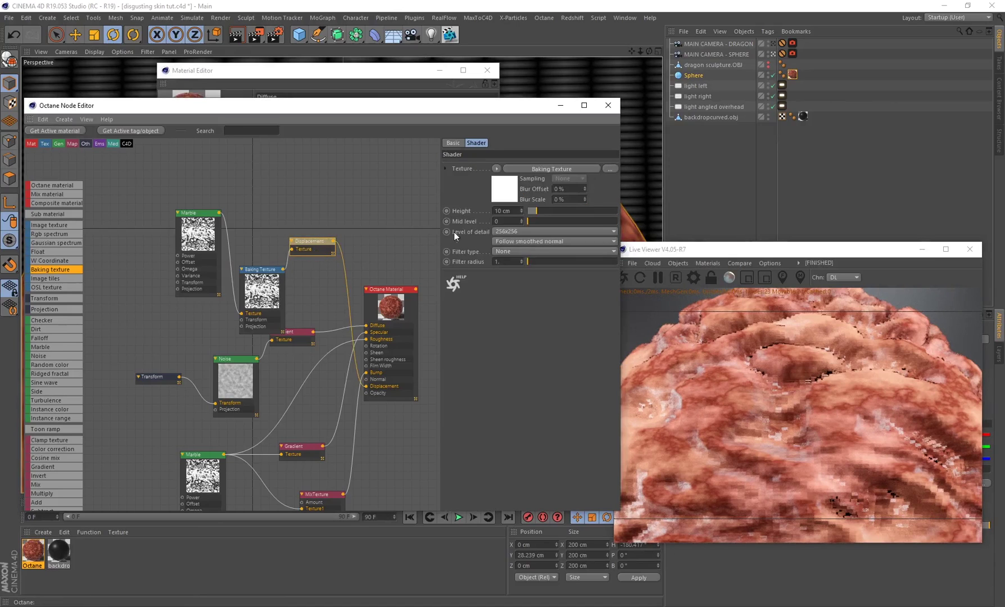
{"action": "left_click", "coordinate": [514, 231]}
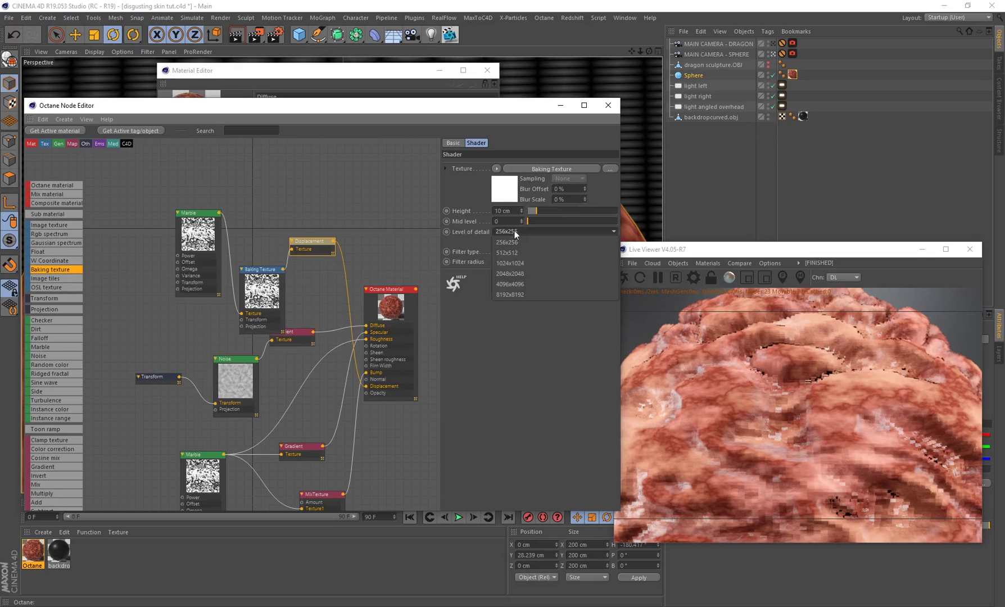
{"action": "left_click", "coordinate": [519, 273]}
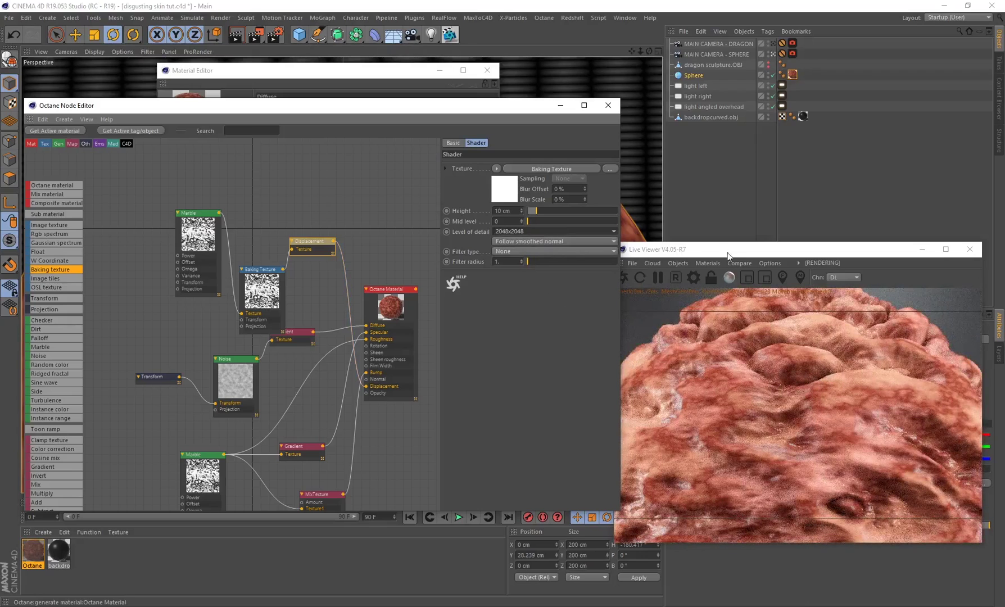
{"action": "left_click_drag", "start_coordinate": [723, 249], "coordinate": [708, 253]}
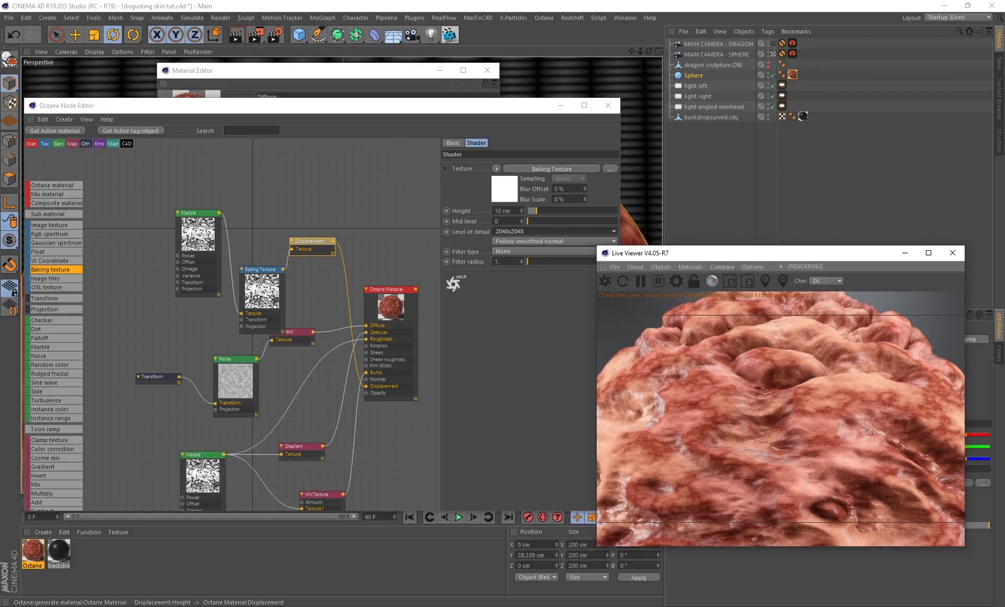
- Set the displacement height to 4.8 cm
{"action": "left_click", "coordinate": [489, 216]}
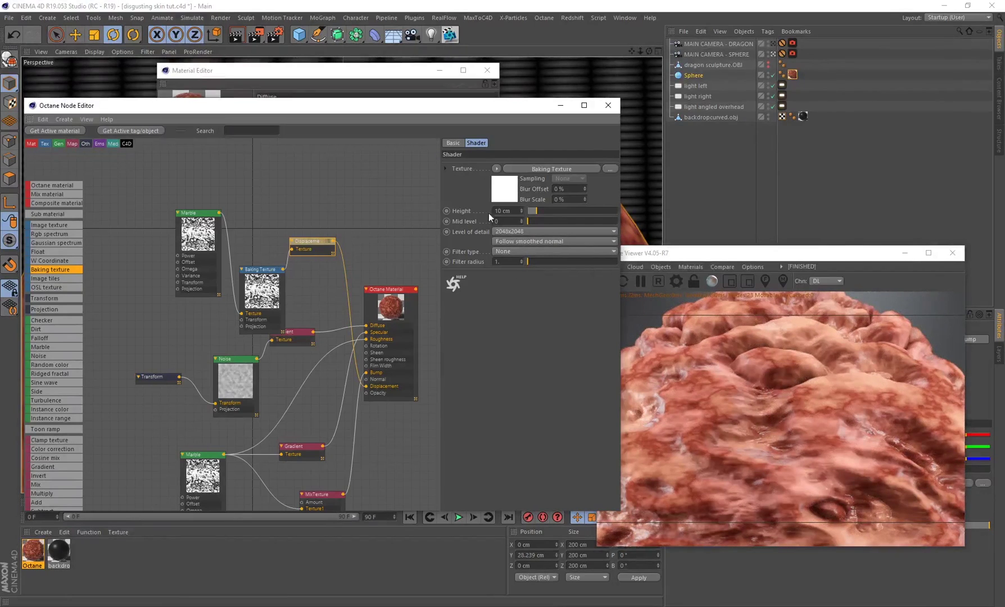
{"action": "double_click", "coordinate": [498, 211]}
{"action": "type", "text": "4.8"}
{"action": "key", "text": "Return"}
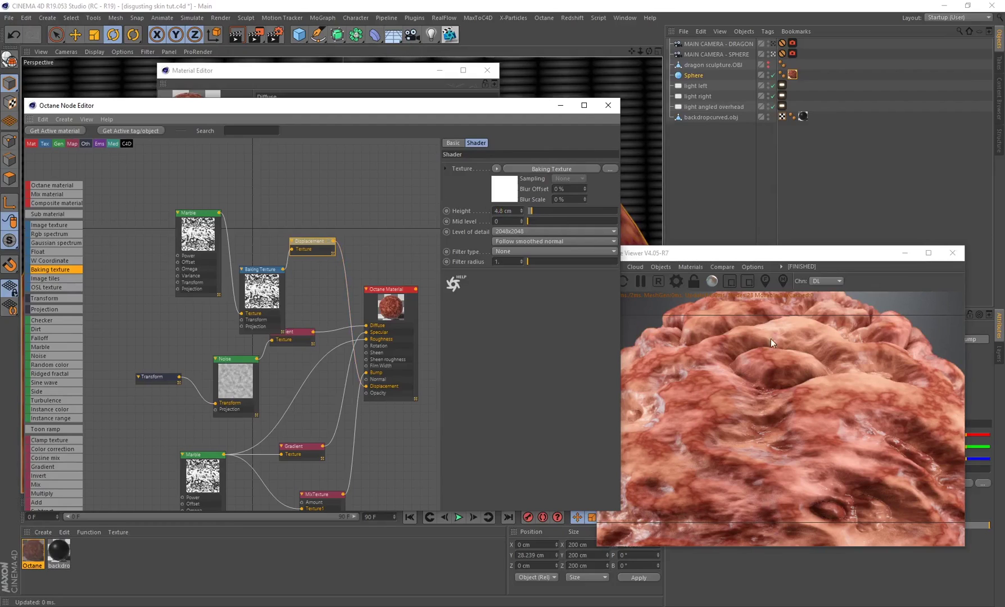
{"action": "left_click", "coordinate": [701, 257]}
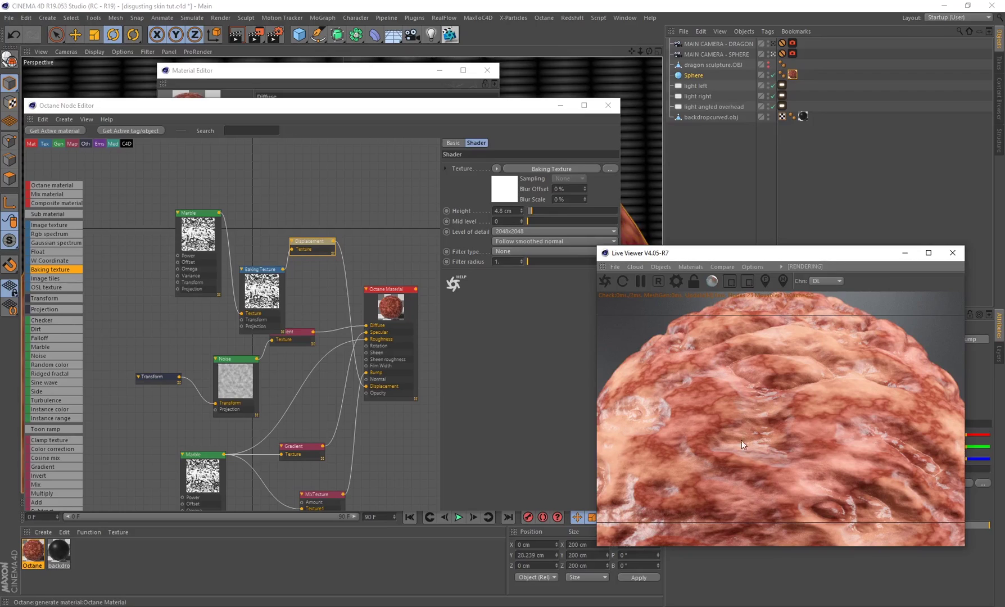
- Move the diffuse Gradient node clear of the Baking Texture and shift the specular gradient's white and black knots slightly toward the white end
{"action": "left_click_drag", "start_coordinate": [287, 340], "coordinate": [296, 345]}
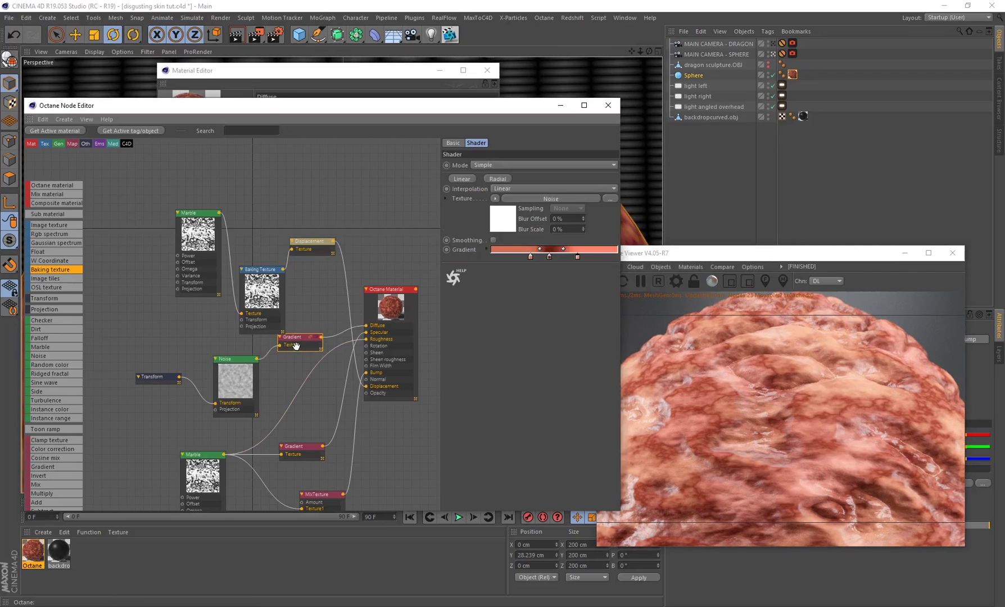
{"action": "left_click", "coordinate": [299, 455]}
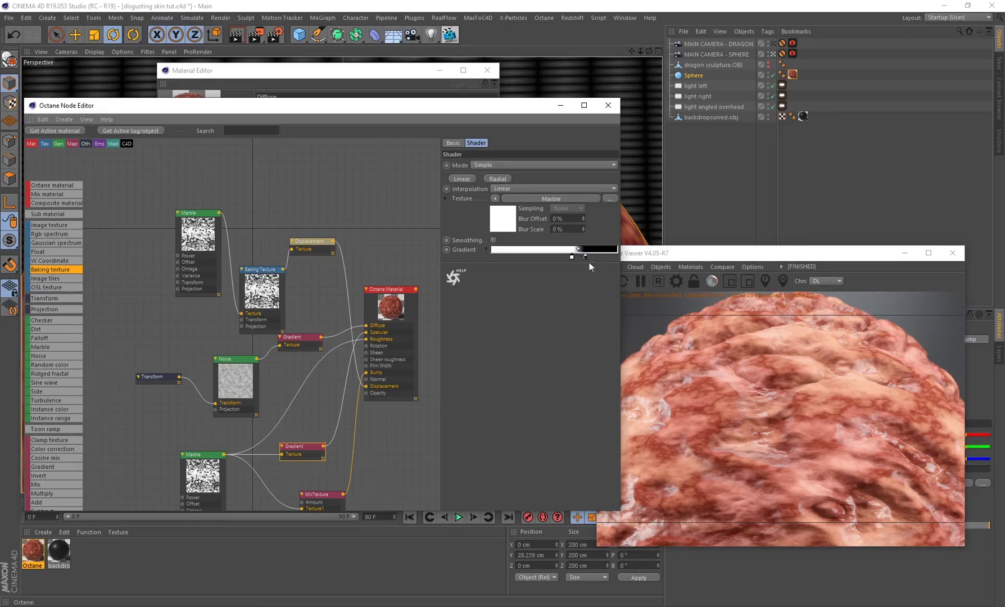
{"action": "left_click_drag", "start_coordinate": [586, 255], "coordinate": [559, 256]}
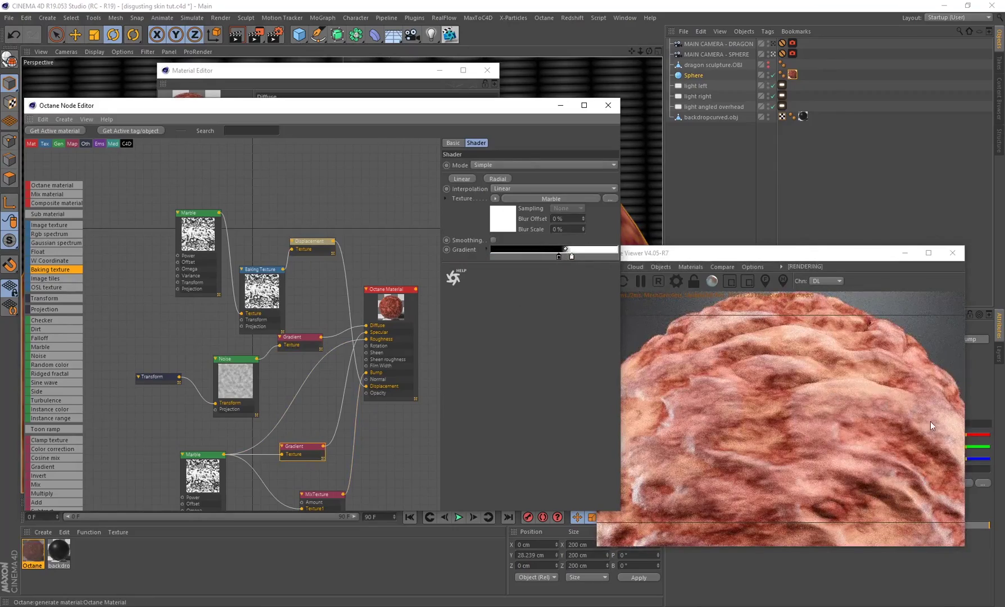
{"action": "mouse_move", "coordinate": [558, 258]}
{"action": "left_mouse_down"}
{"action": "mouse_move", "coordinate": [579, 259]}
{"action": "mouse_move", "coordinate": [566, 258]}
{"action": "left_mouse_up"}
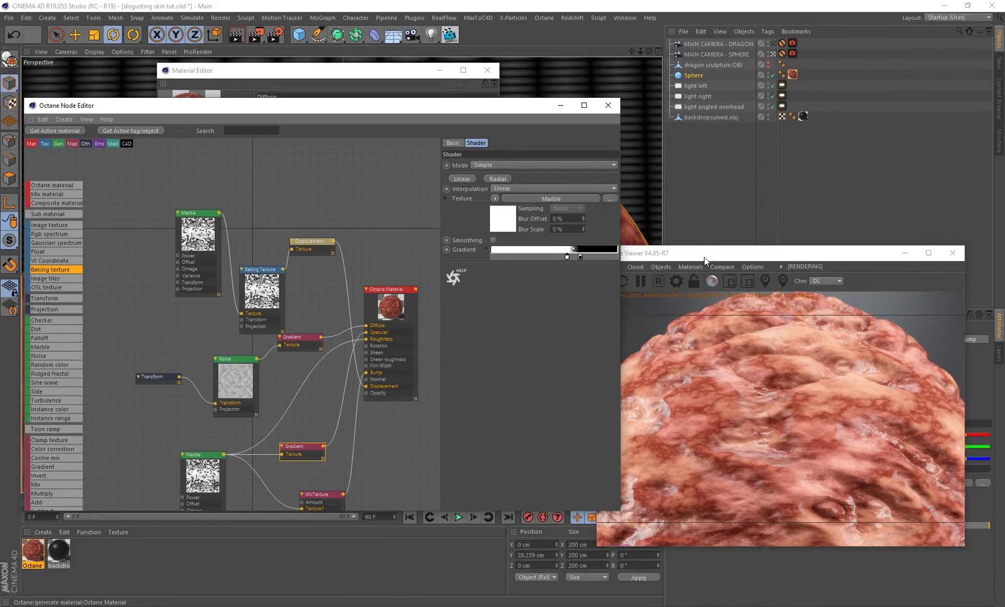
{"action": "left_click_drag", "start_coordinate": [707, 253], "coordinate": [683, 242]}
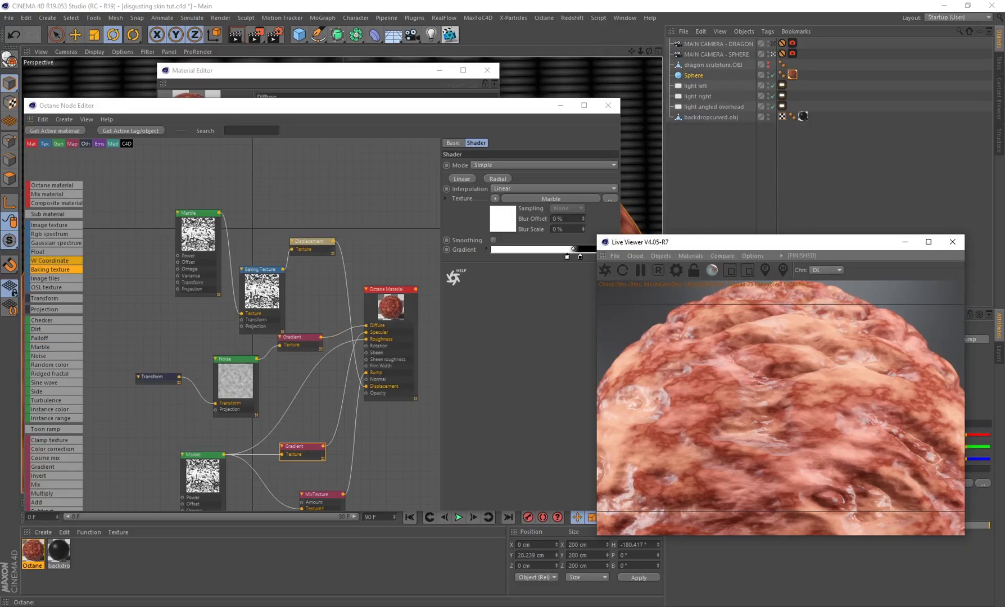
- Tidy the node graph by moving Baking Texture closer to Displacement and shifting the Noise node and diffuse Gradient slightly away from the material
{"action": "left_click", "coordinate": [254, 277]}
{"action": "left_click_drag", "start_coordinate": [254, 277], "coordinate": [251, 259]}
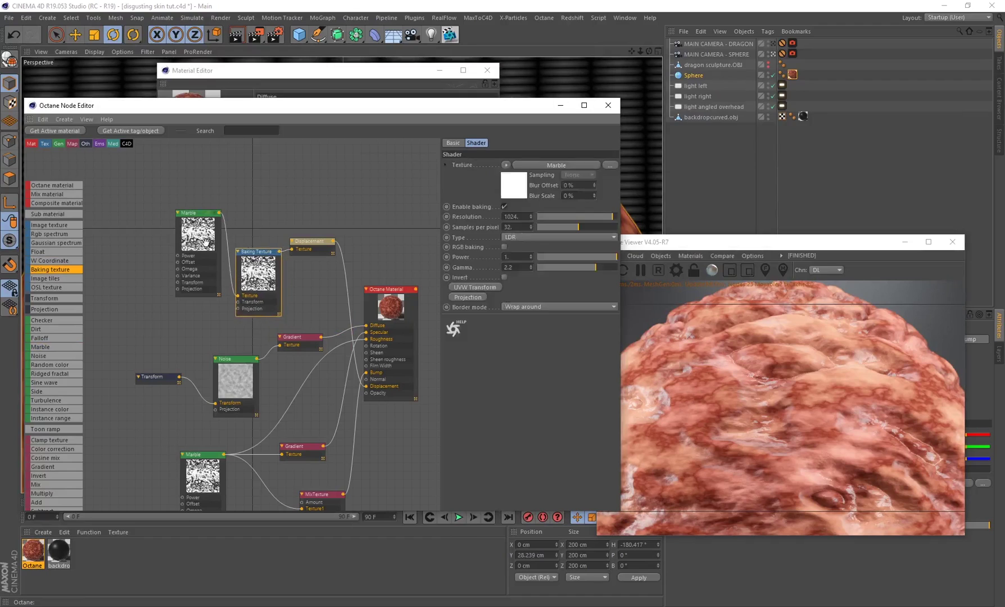
{"action": "left_click", "coordinate": [203, 241]}
{"action": "left_click", "coordinate": [226, 382]}
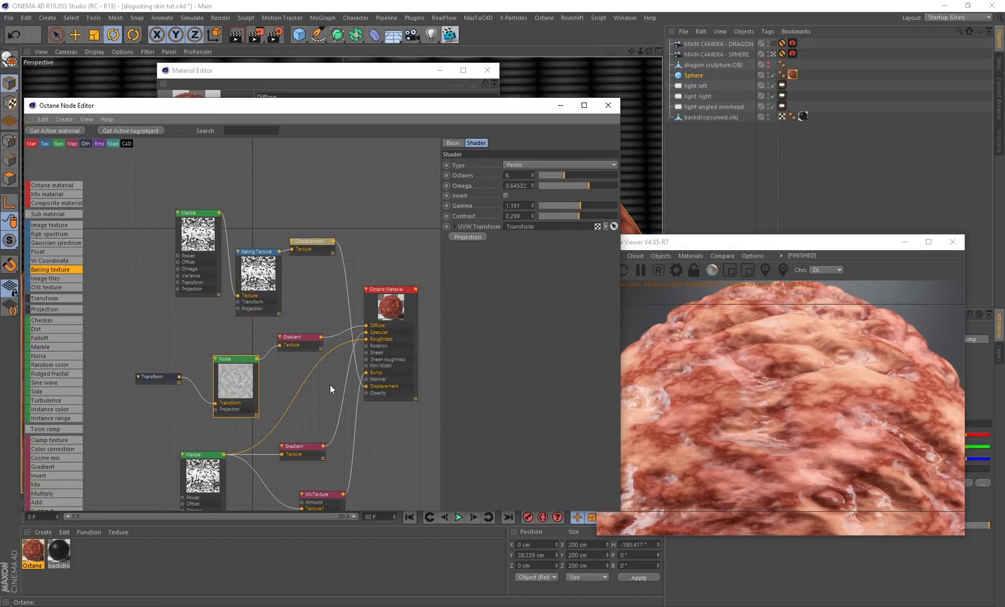
{"action": "left_click_drag", "start_coordinate": [687, 242], "coordinate": [679, 247]}
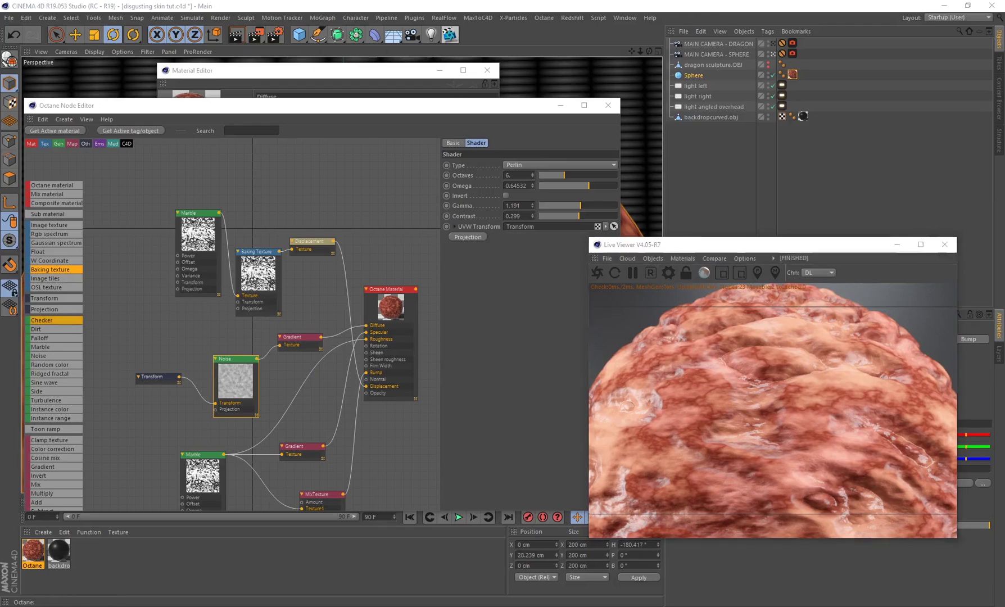
{"action": "left_click_drag", "start_coordinate": [291, 337], "coordinate": [288, 337]}
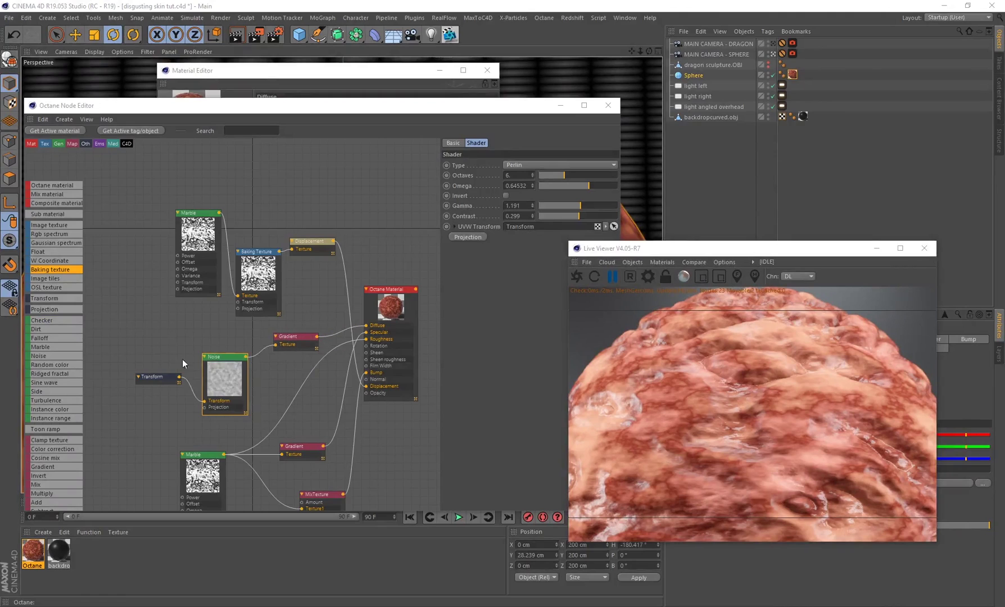
{"action": "left_click", "coordinate": [230, 384]}
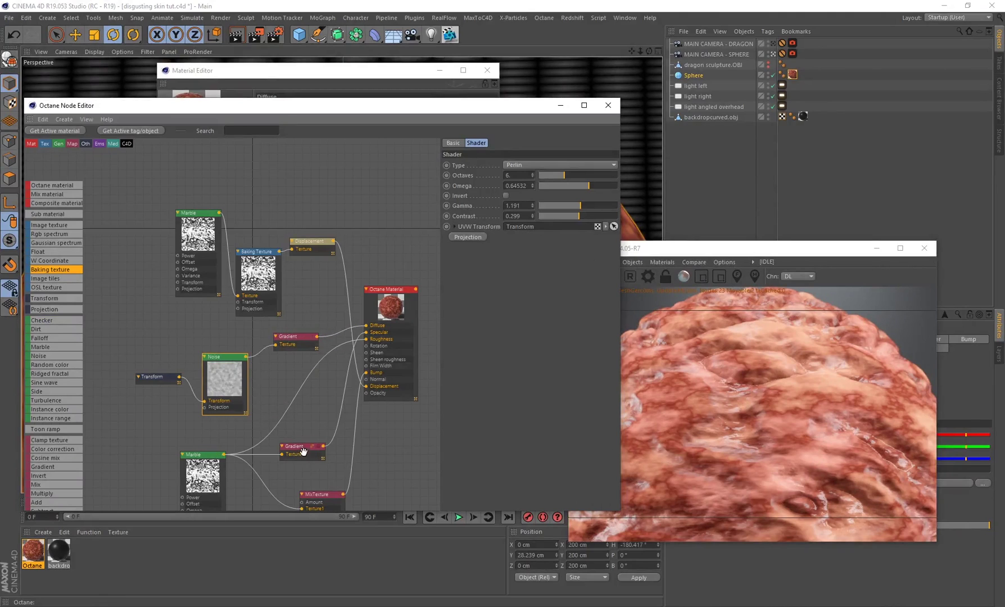
- Try a dark blue colour on the middle knot of the diffuse gradient, view it in the Live Viewer, and undo the colour change
{"action": "left_click", "coordinate": [289, 340]}
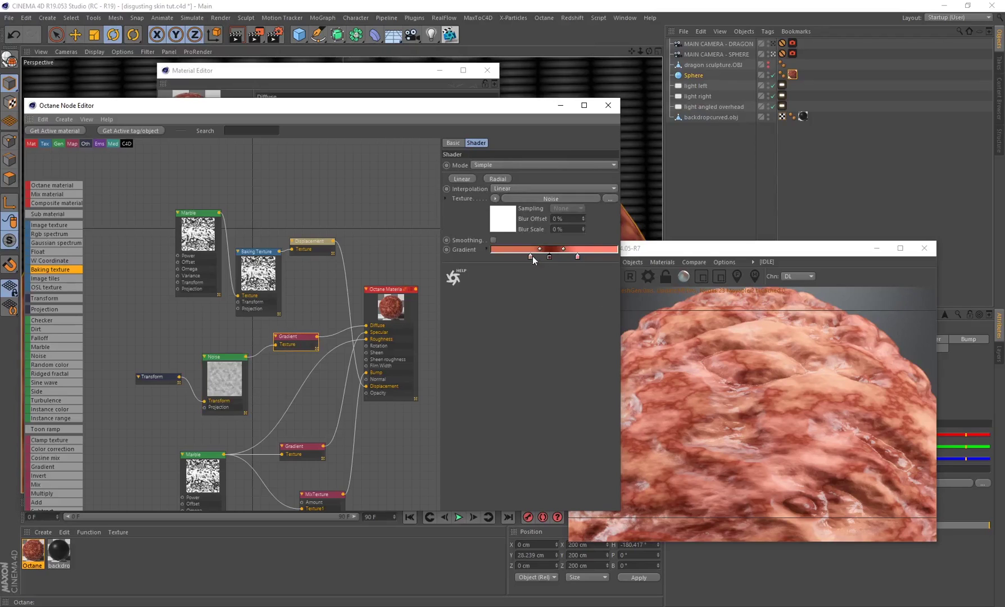
{"action": "double_click", "coordinate": [549, 257]}
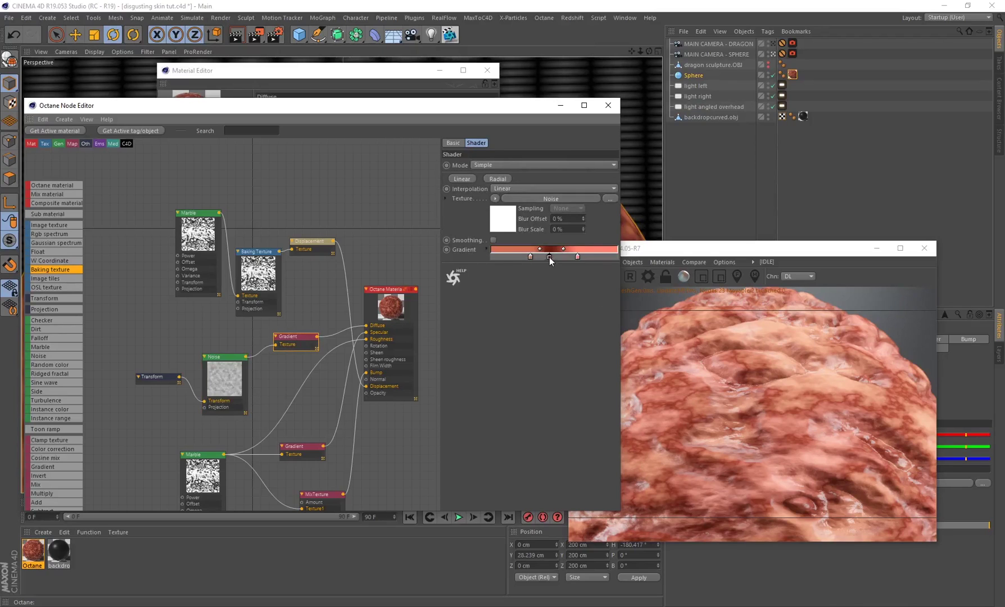
{"action": "left_click", "coordinate": [530, 296]}
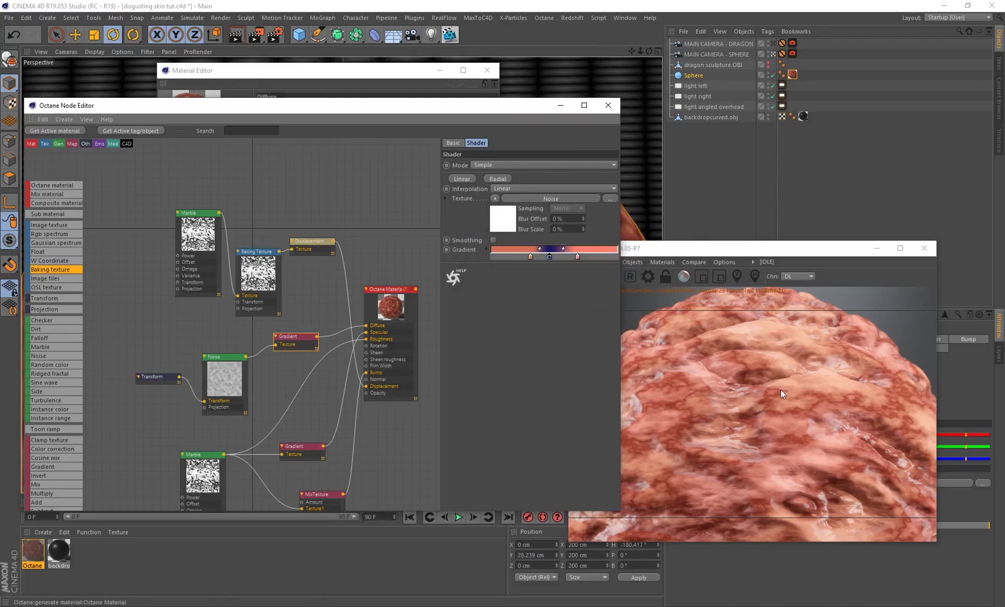
{"action": "left_click", "coordinate": [687, 248]}
{"action": "left_click", "coordinate": [574, 278]}
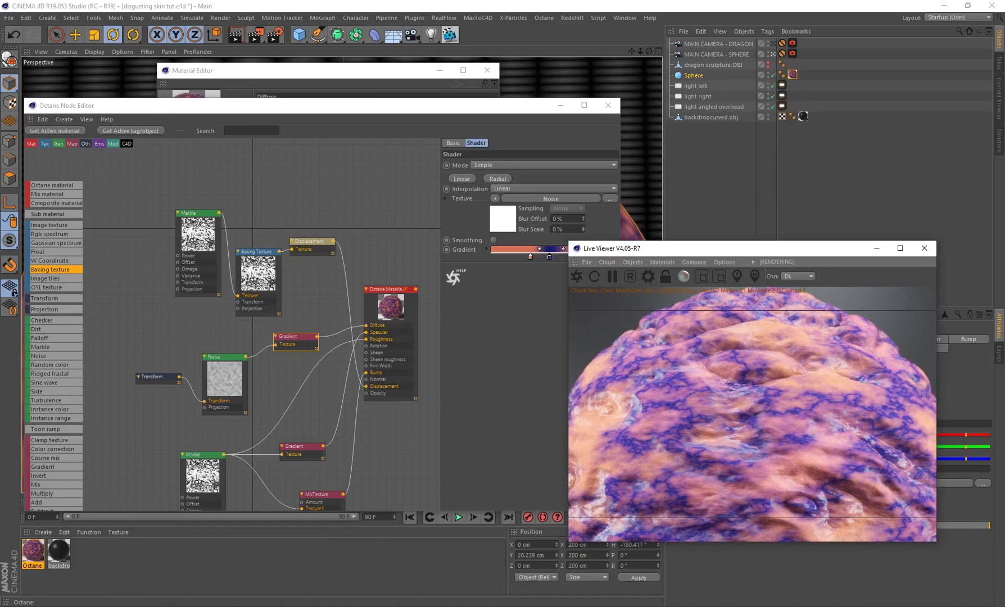
{"action": "left_click", "coordinate": [13, 34]}
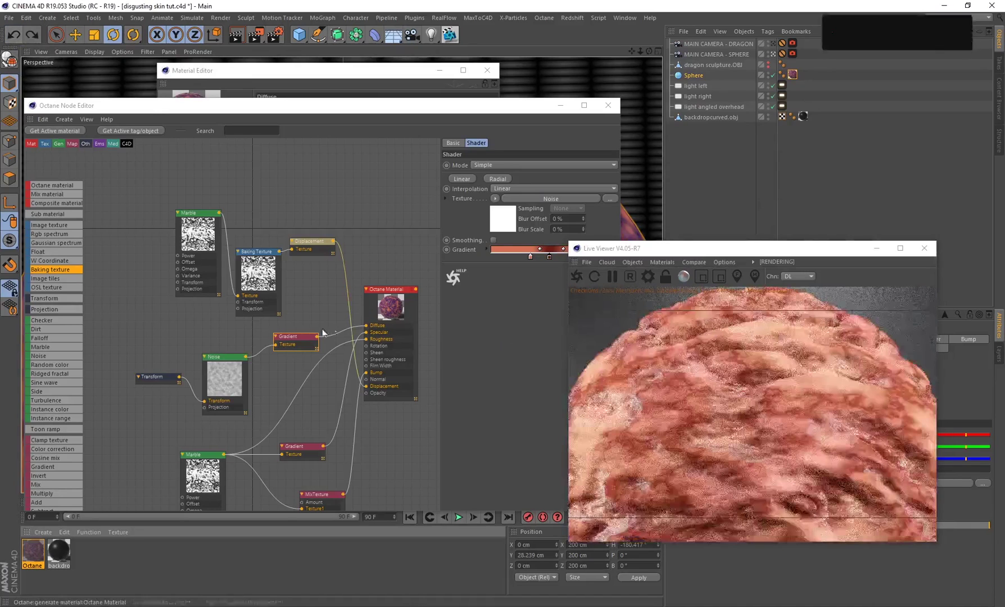
{"action": "left_click", "coordinate": [224, 378]}
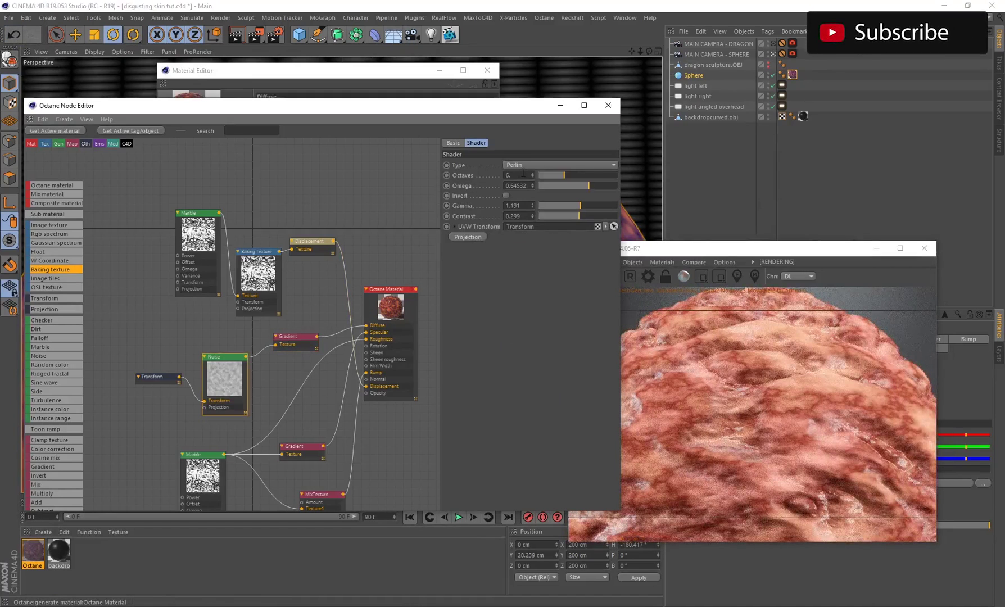
{"action": "left_click", "coordinate": [701, 250]}
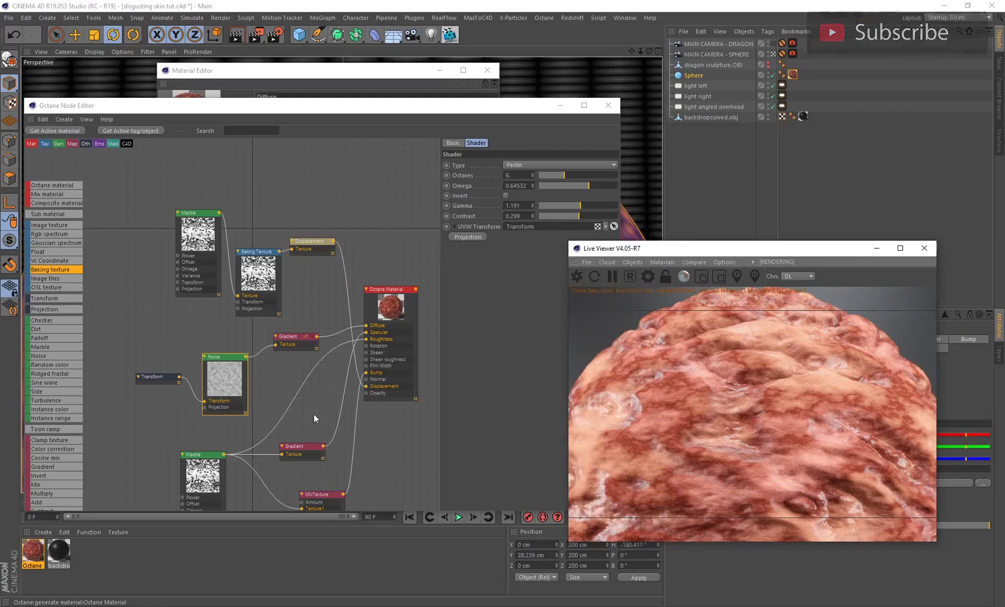
{"action": "left_click", "coordinate": [369, 419]}
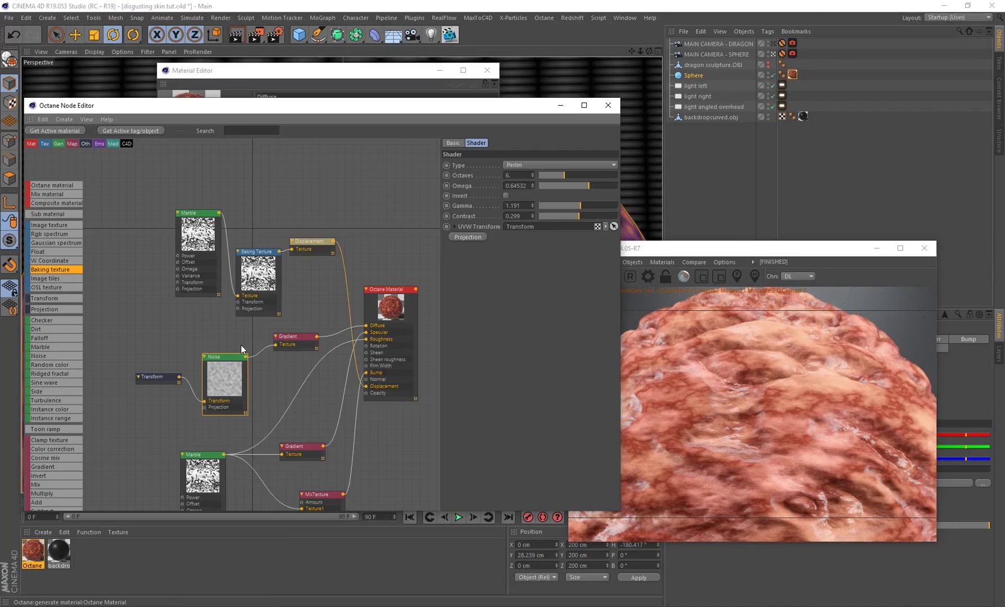
{"action": "left_click", "coordinate": [701, 250]}
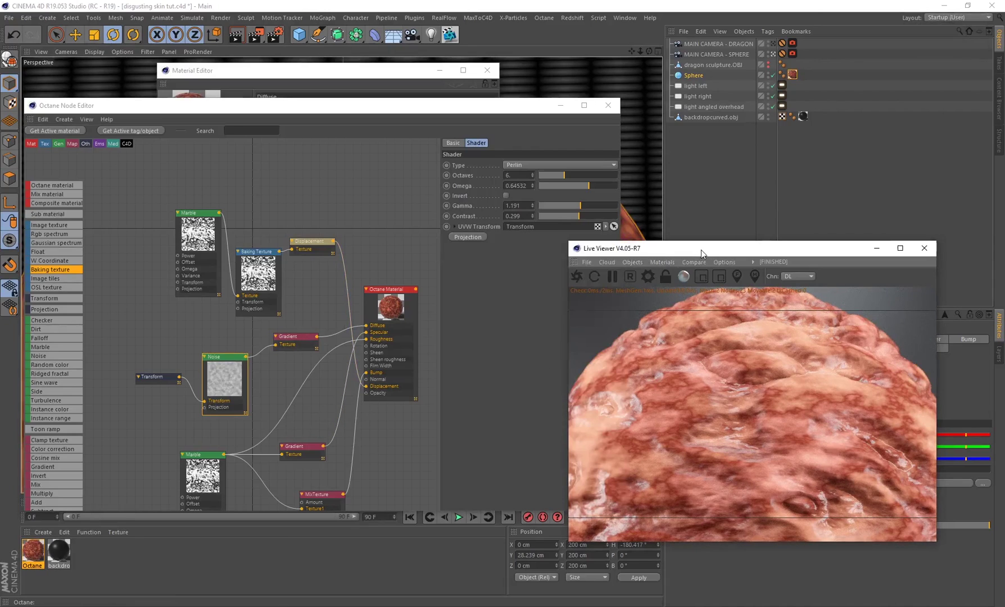